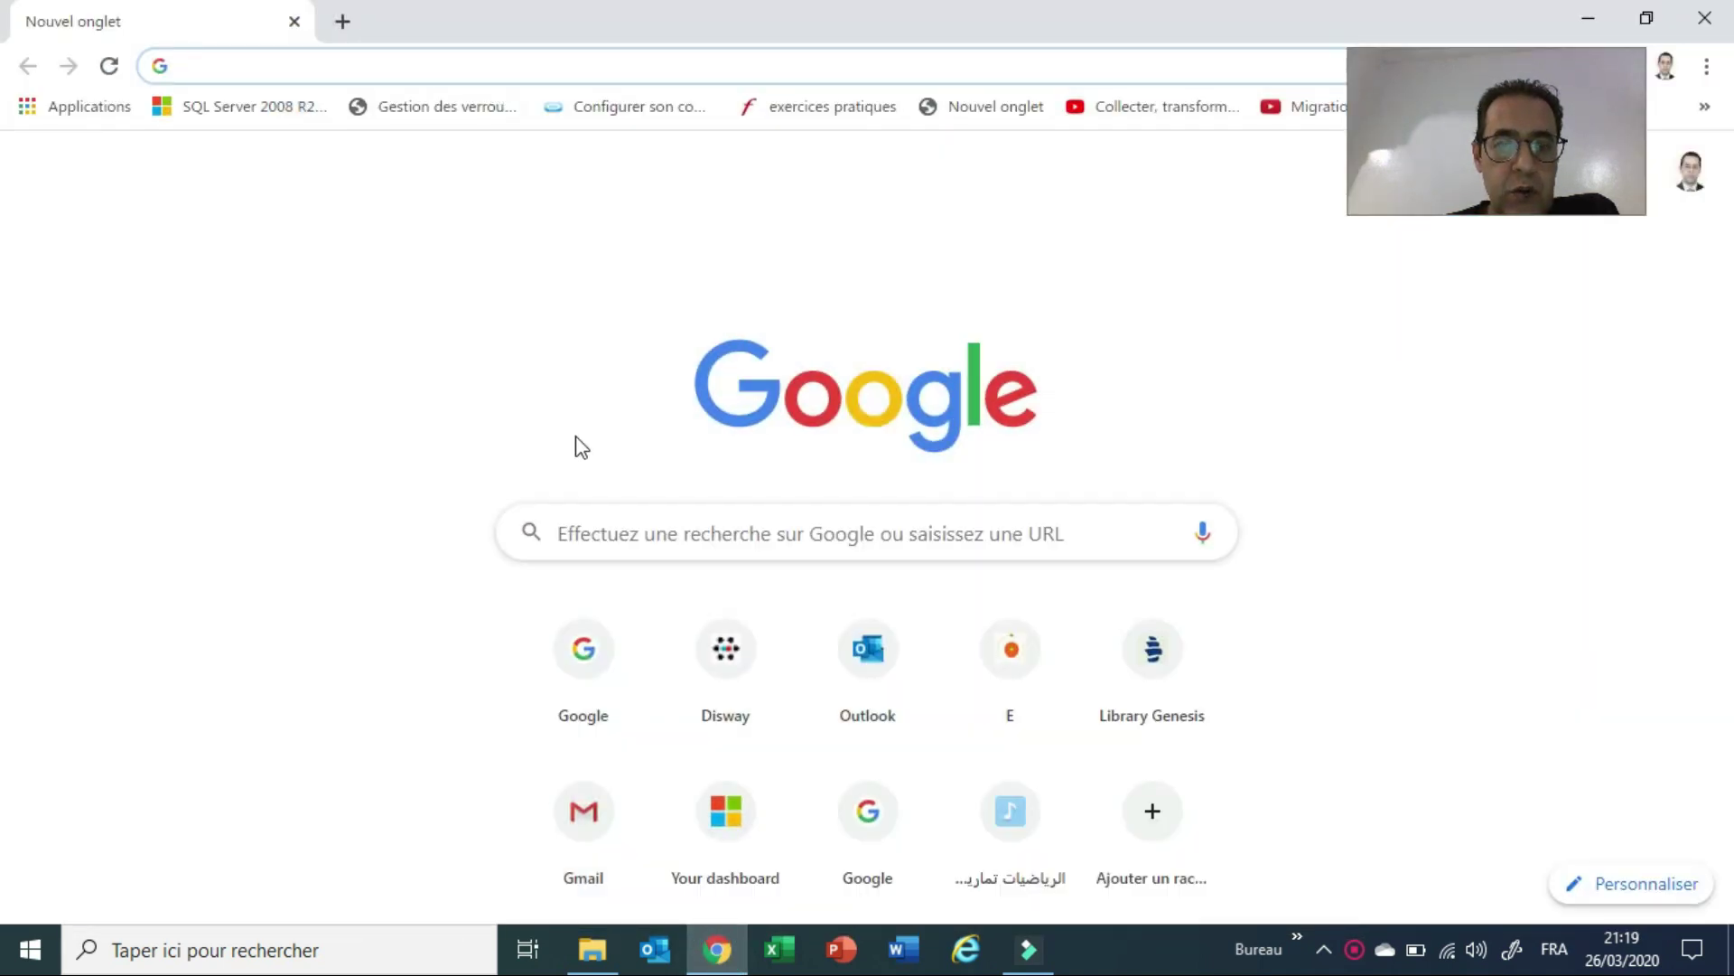
Step: Search Google for "telecharger zoom" and download the Zoom client for meetings from Zoom's Download Center
left_click(588, 533)
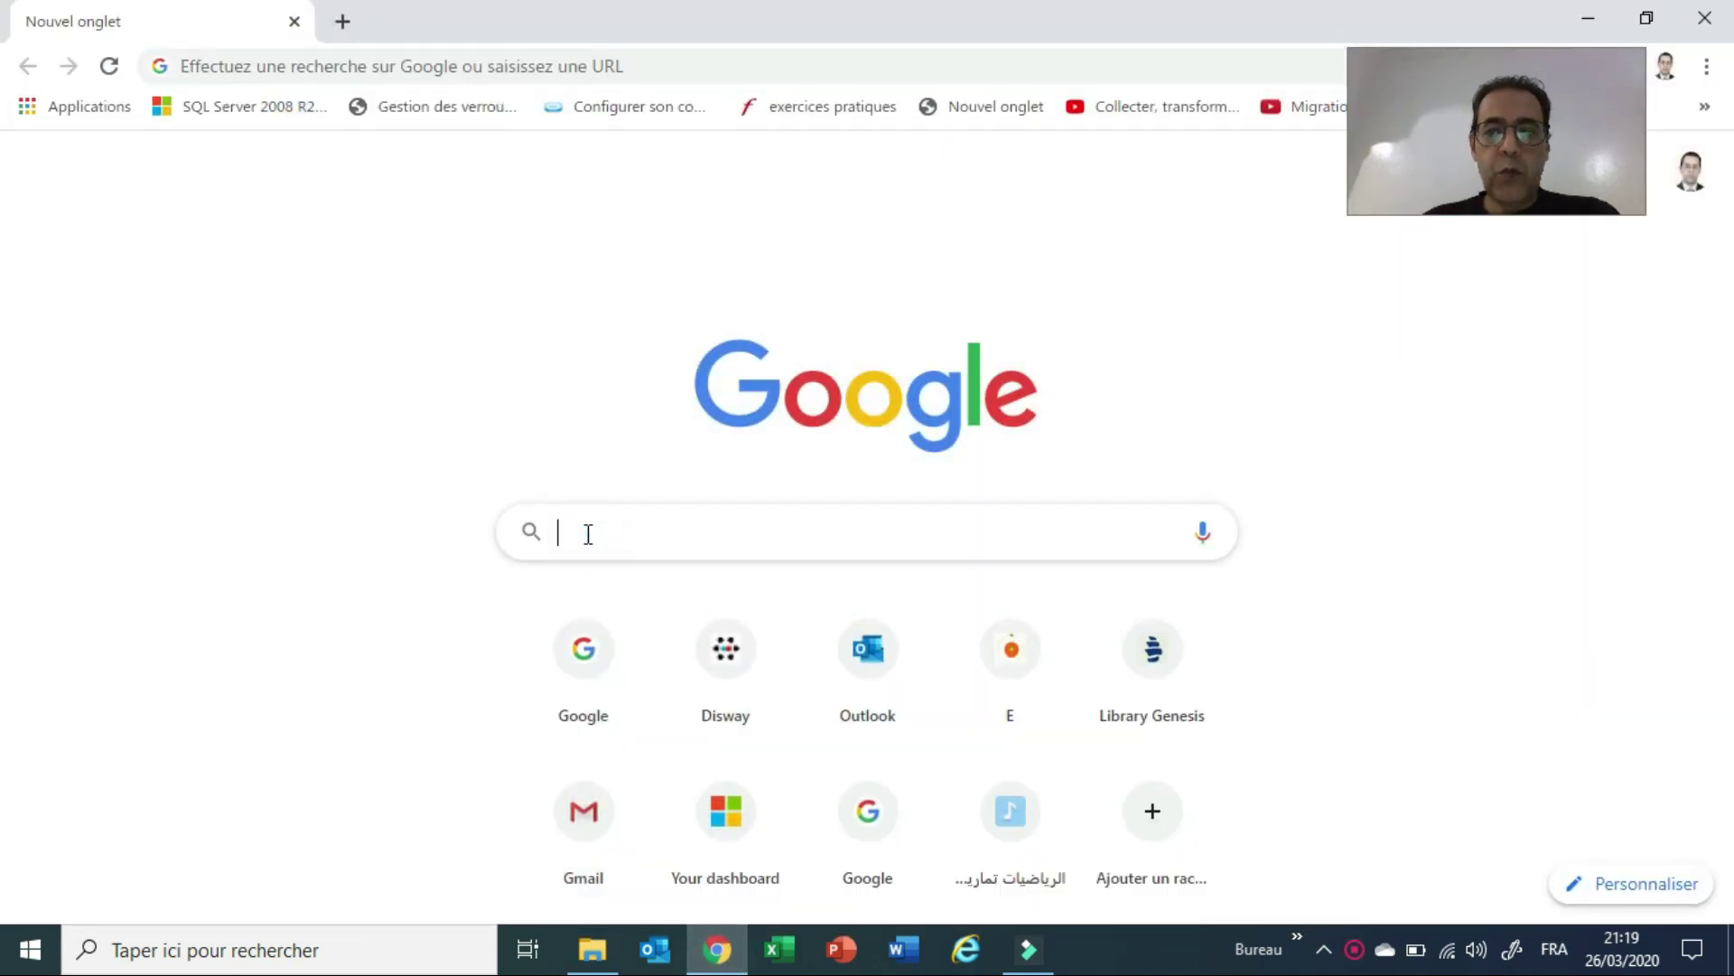
type("TELEcharger zoom")
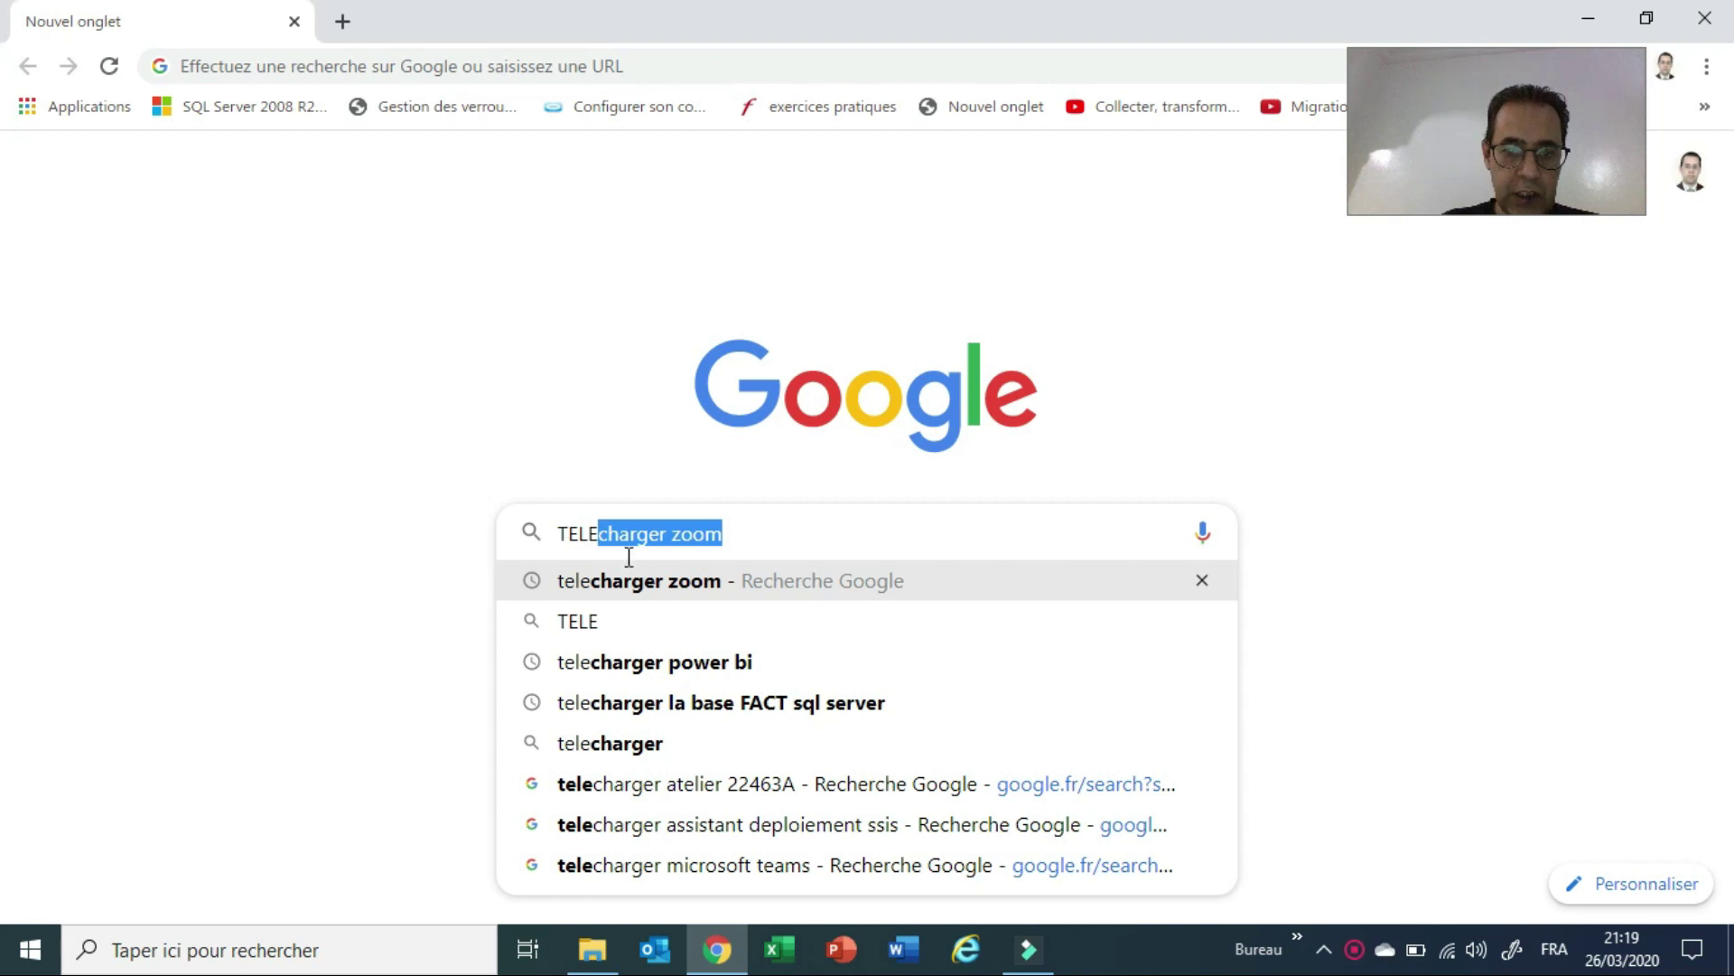
left_click(646, 587)
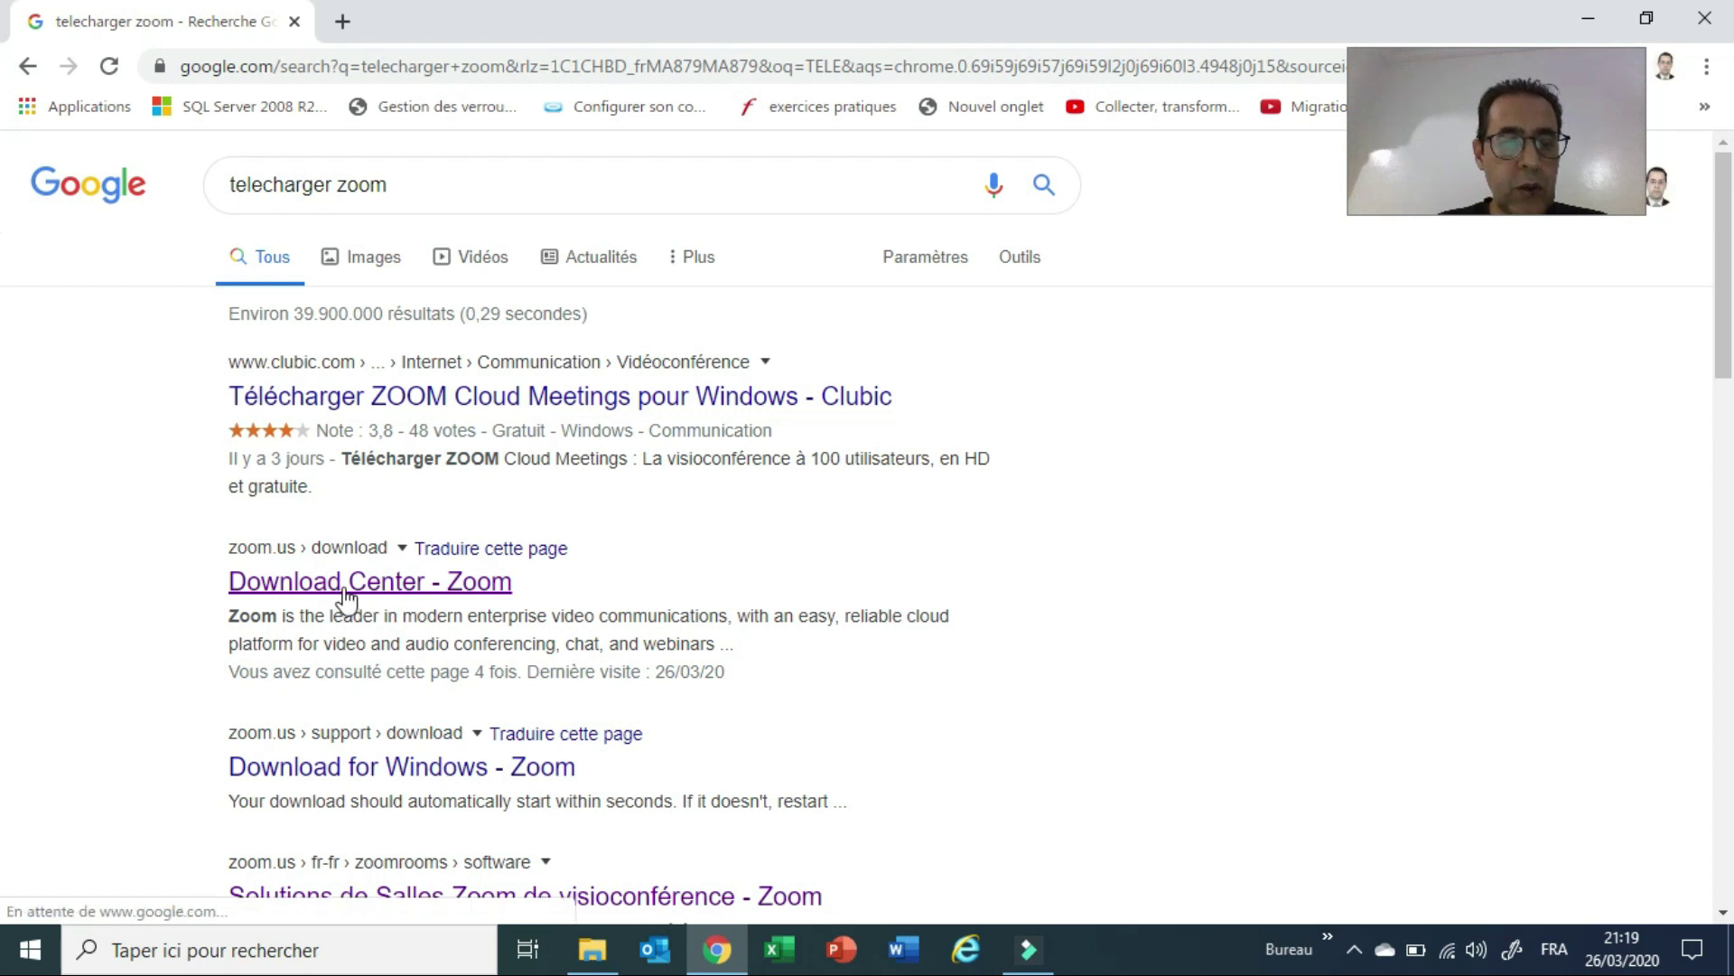
left_click(351, 589)
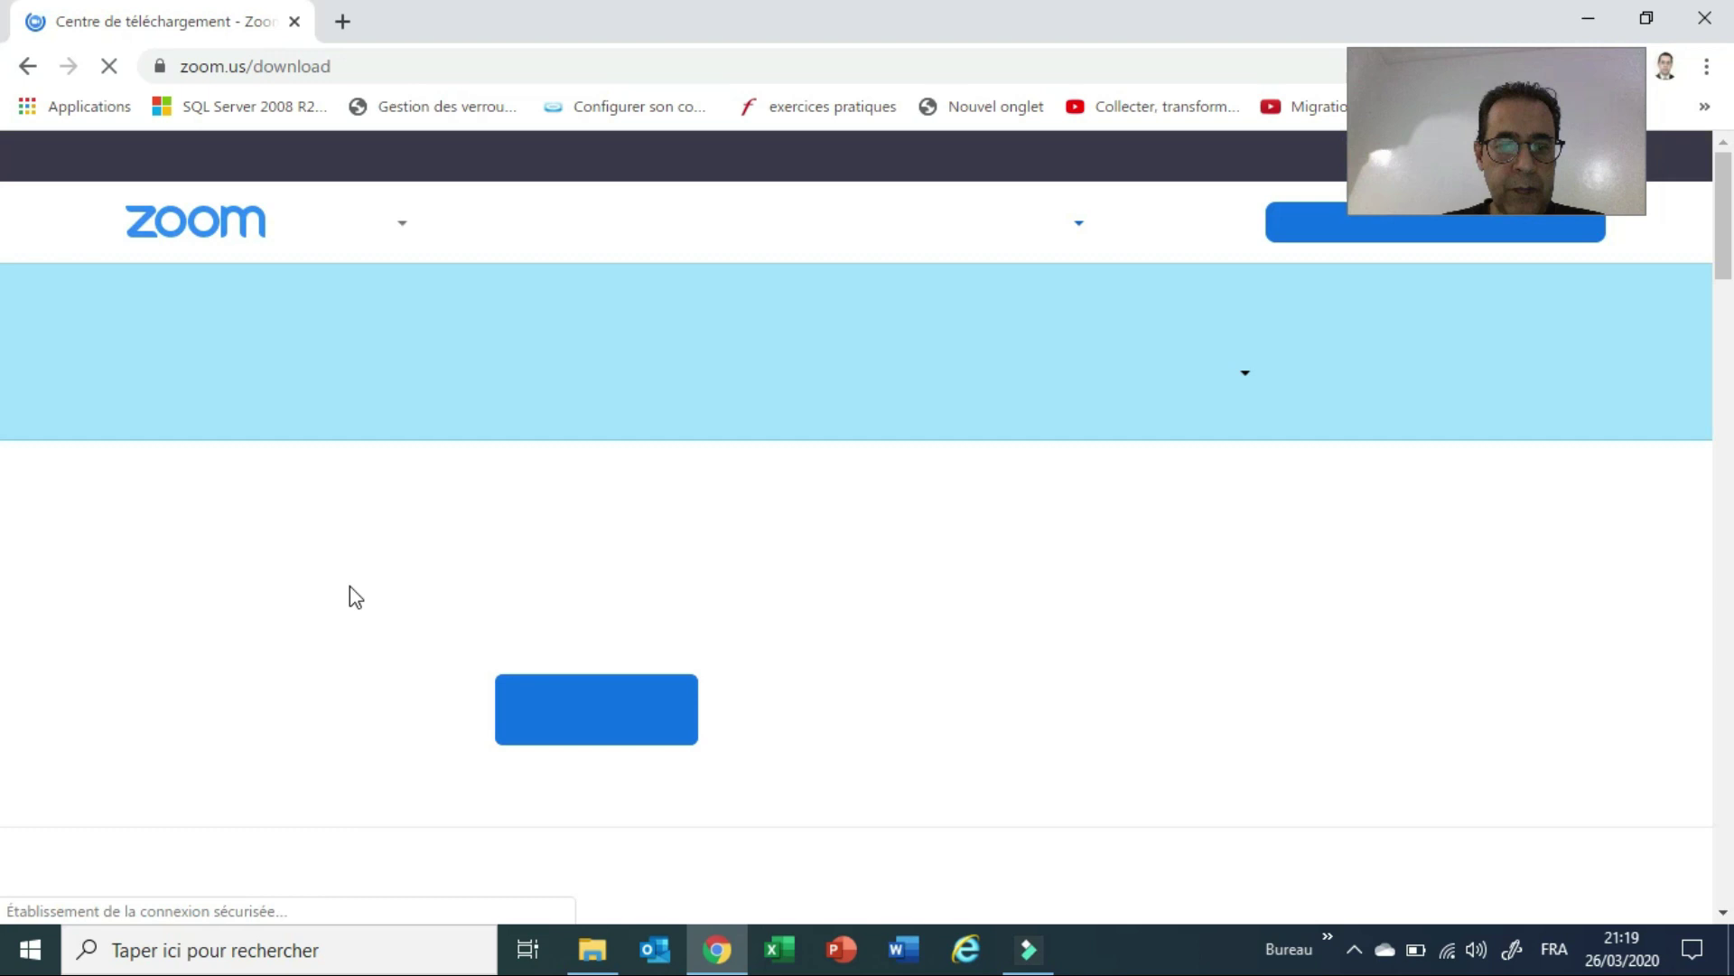
left_click(622, 710)
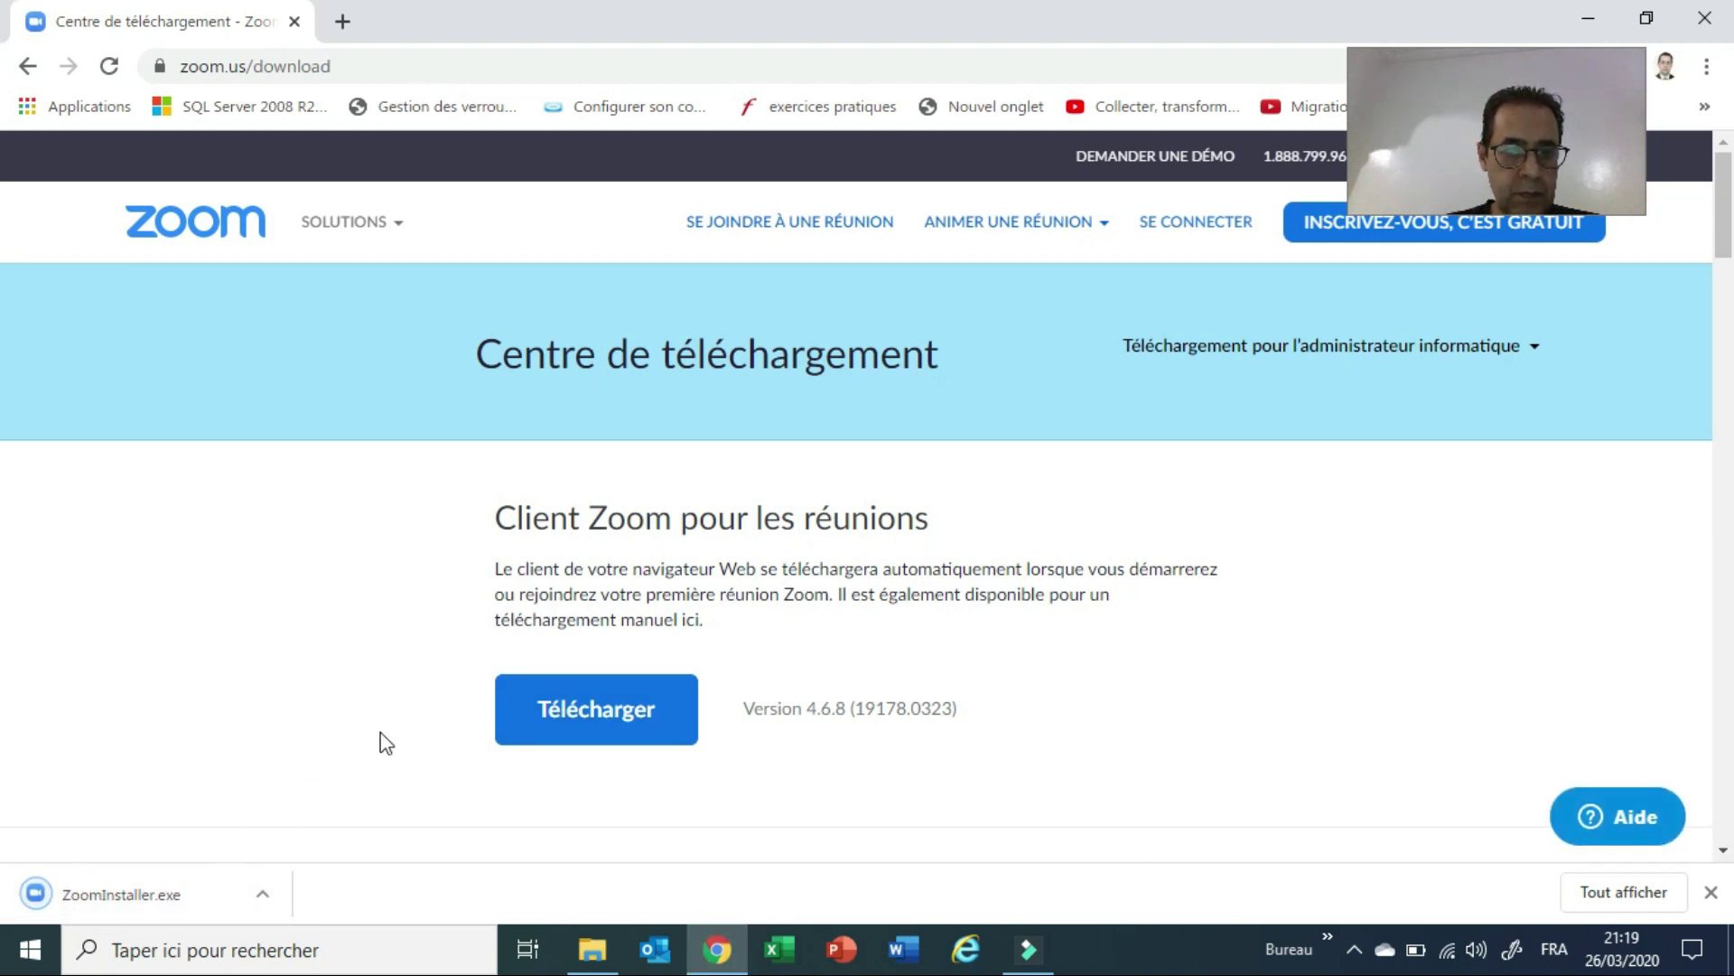
Step: Run ZoomInstaller.exe from the Téléchargements folder, allow its execution and clear the folder window away from the desktop
left_click(1599, 15)
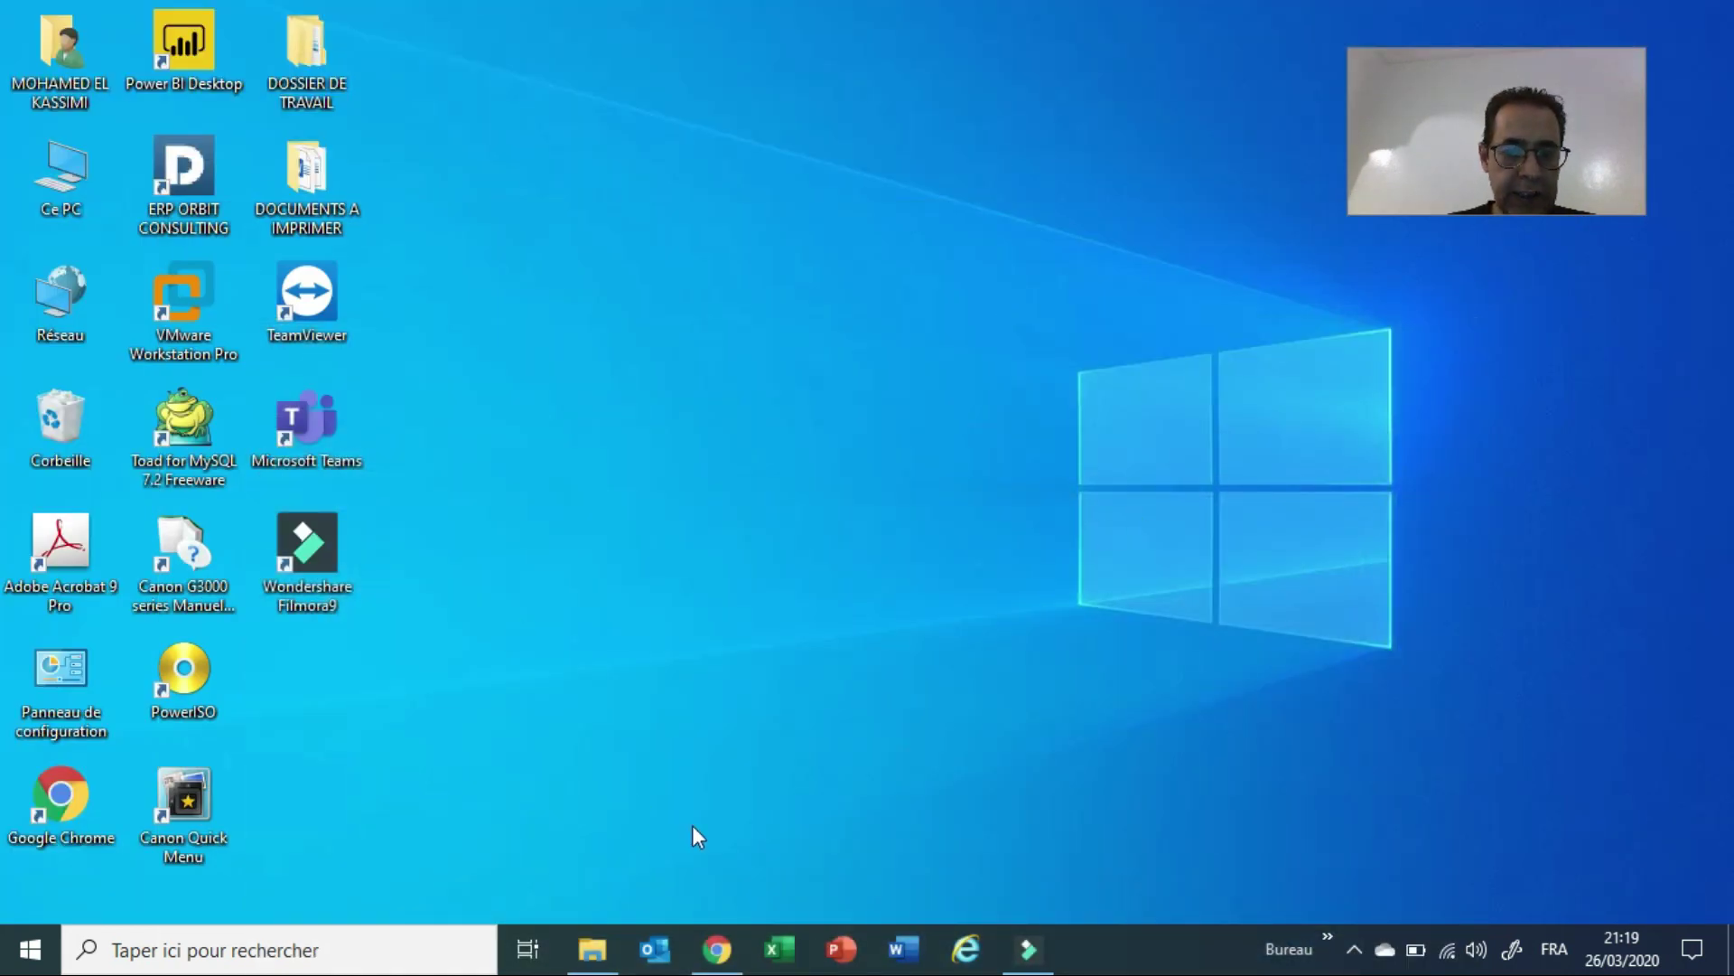
left_click(718, 948)
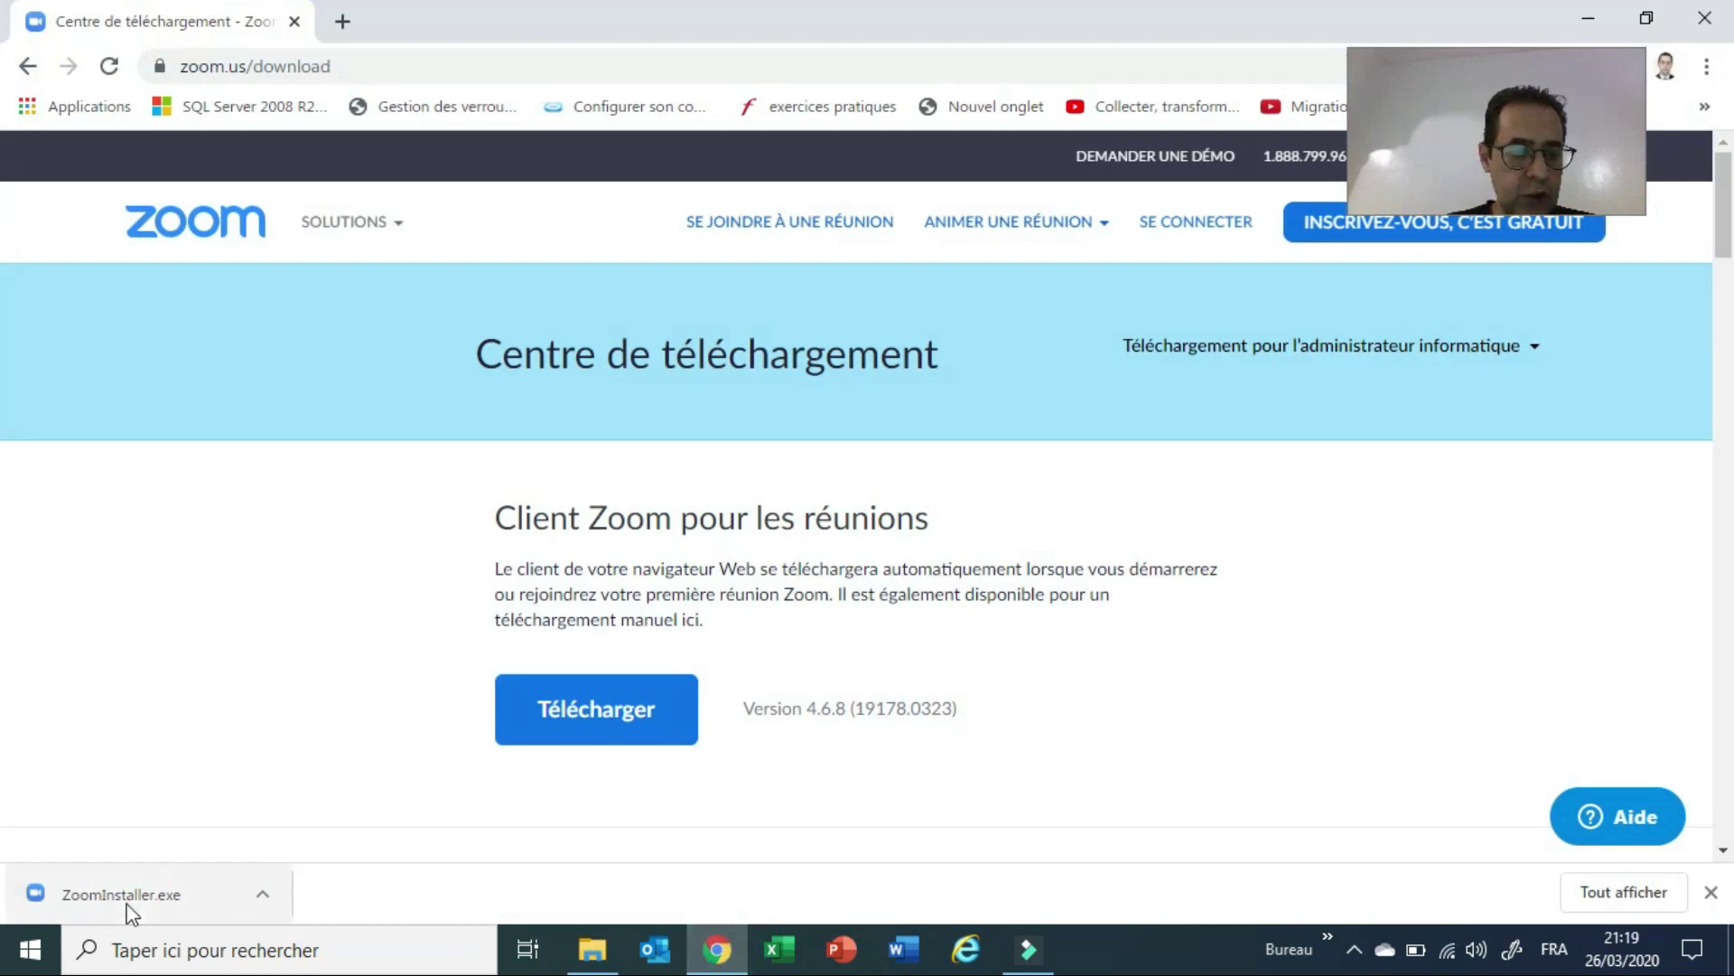
left_click(1597, 13)
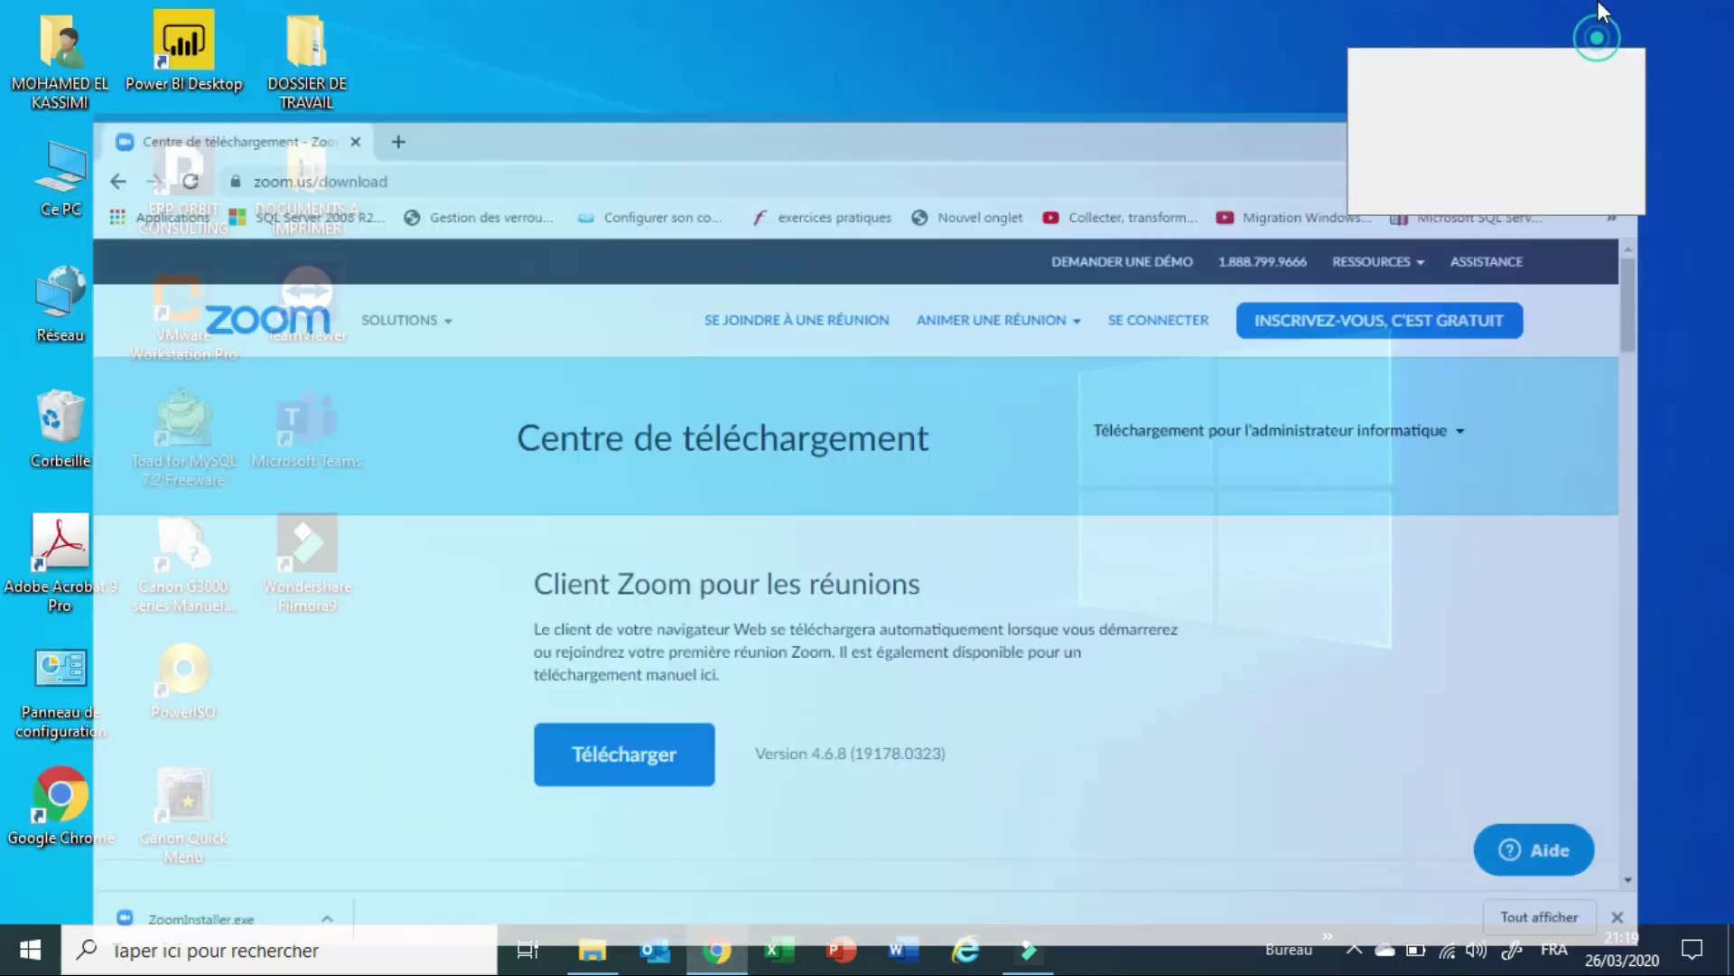
double_click(72, 69)
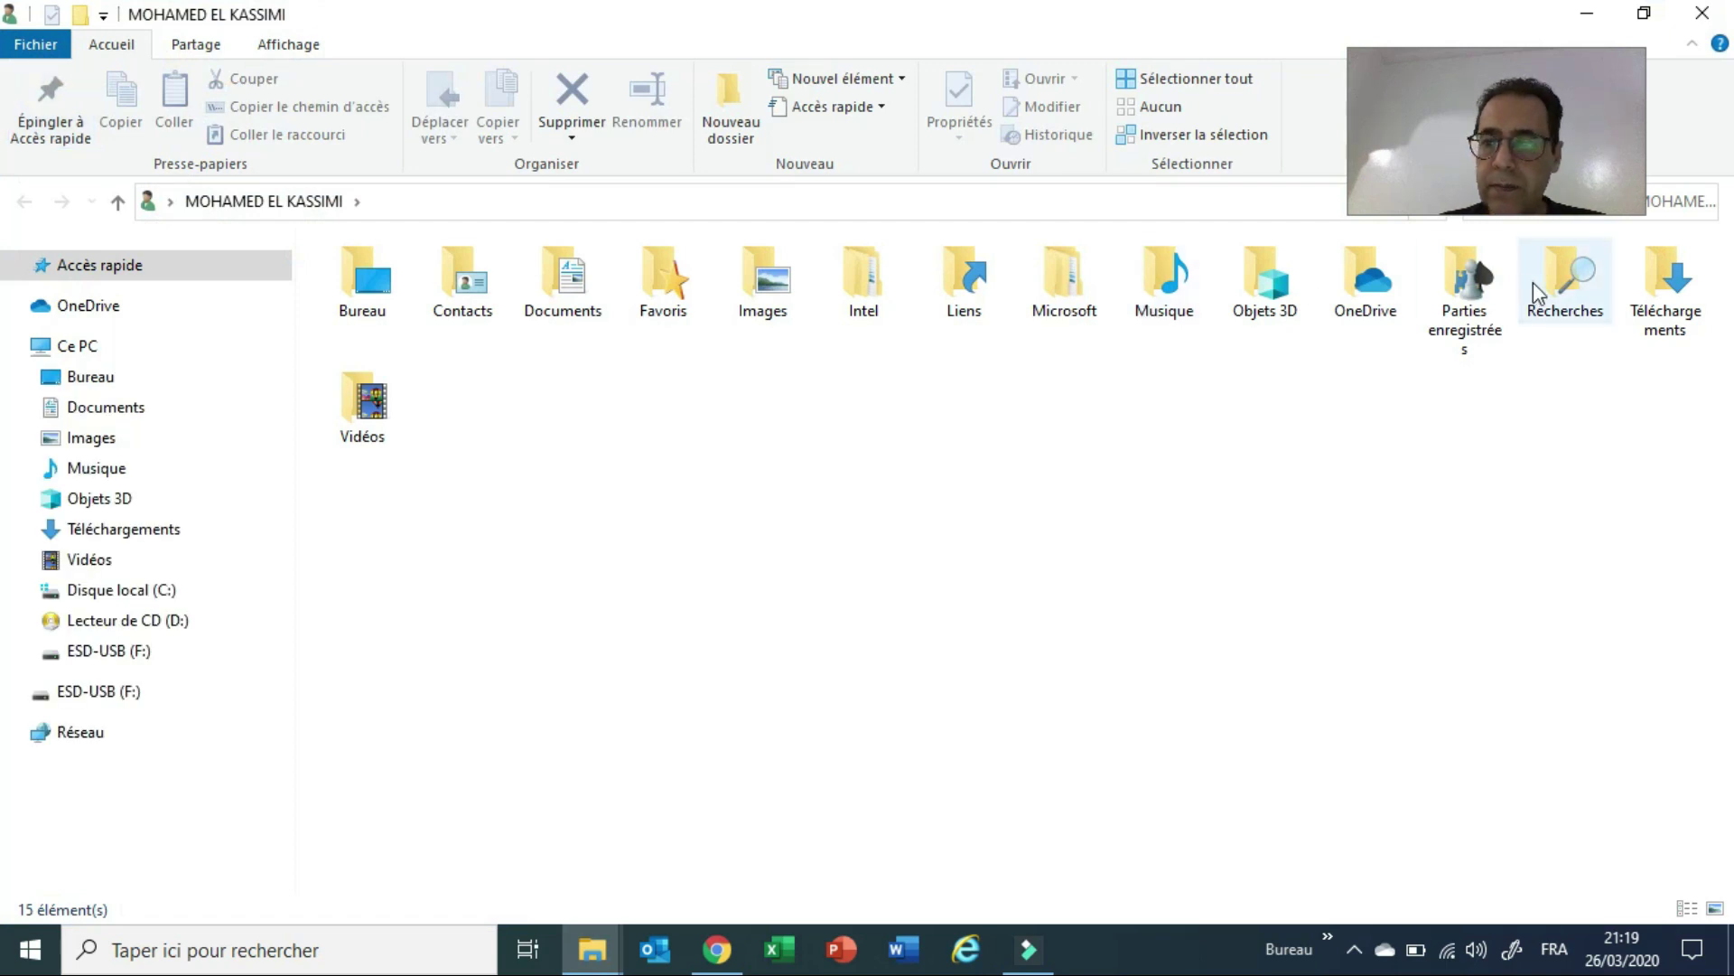
double_click(1665, 303)
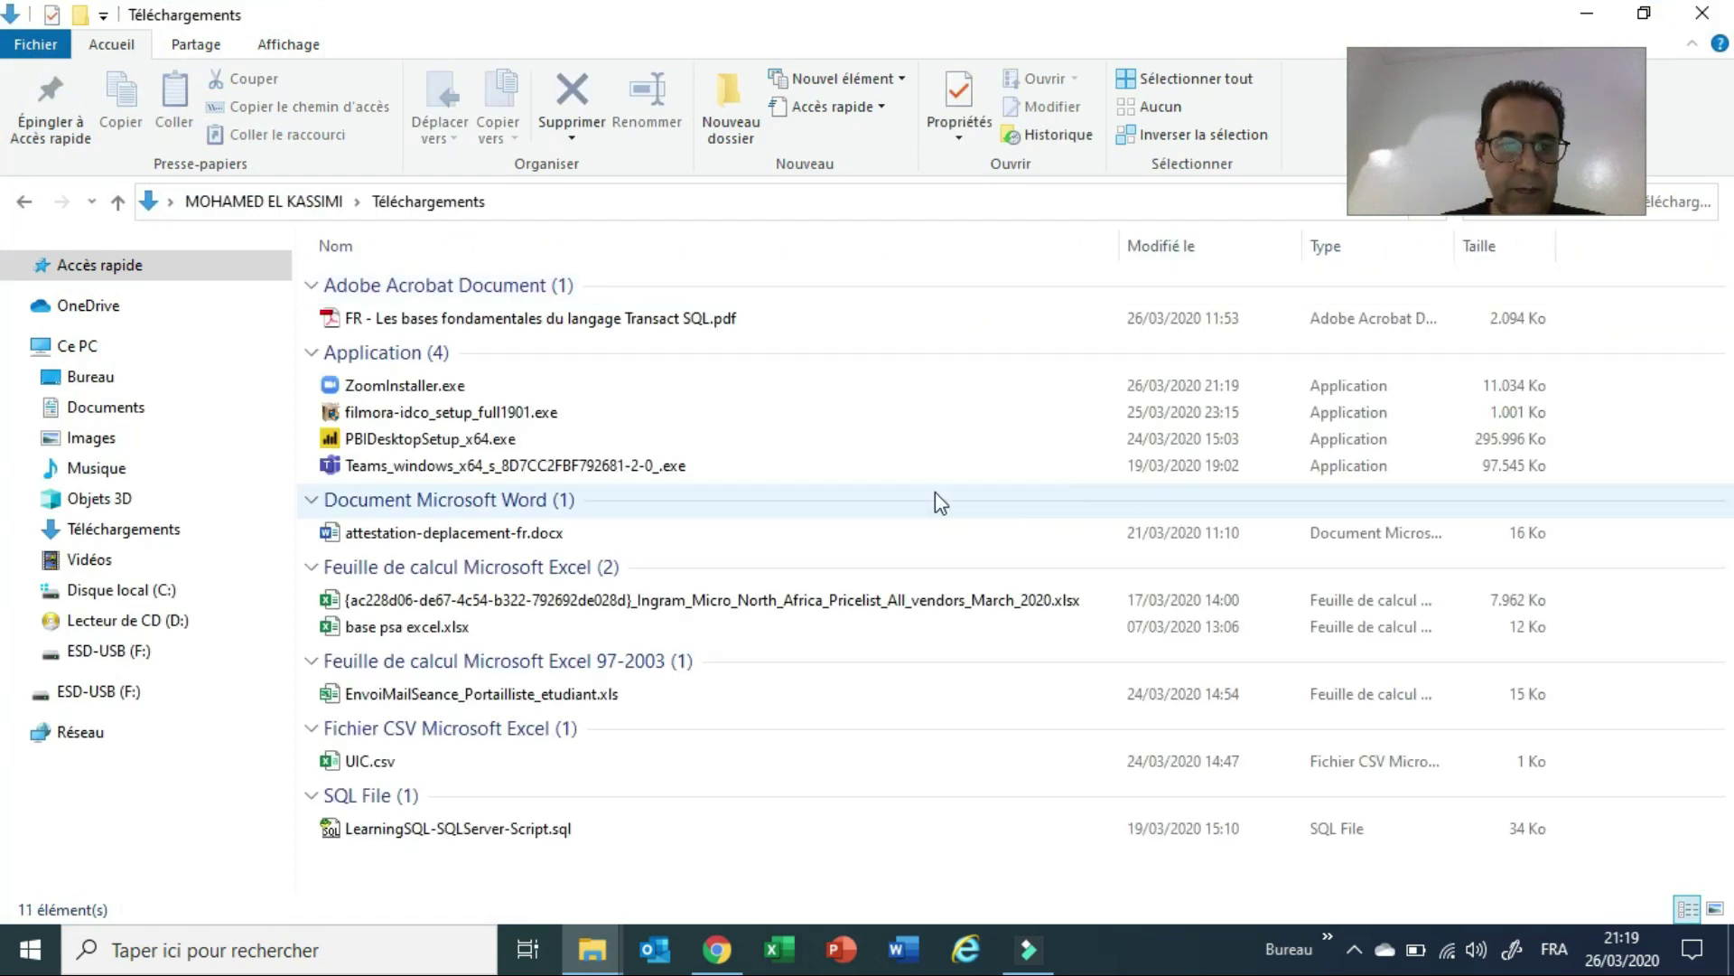
left_click(431, 387)
double_click(431, 388)
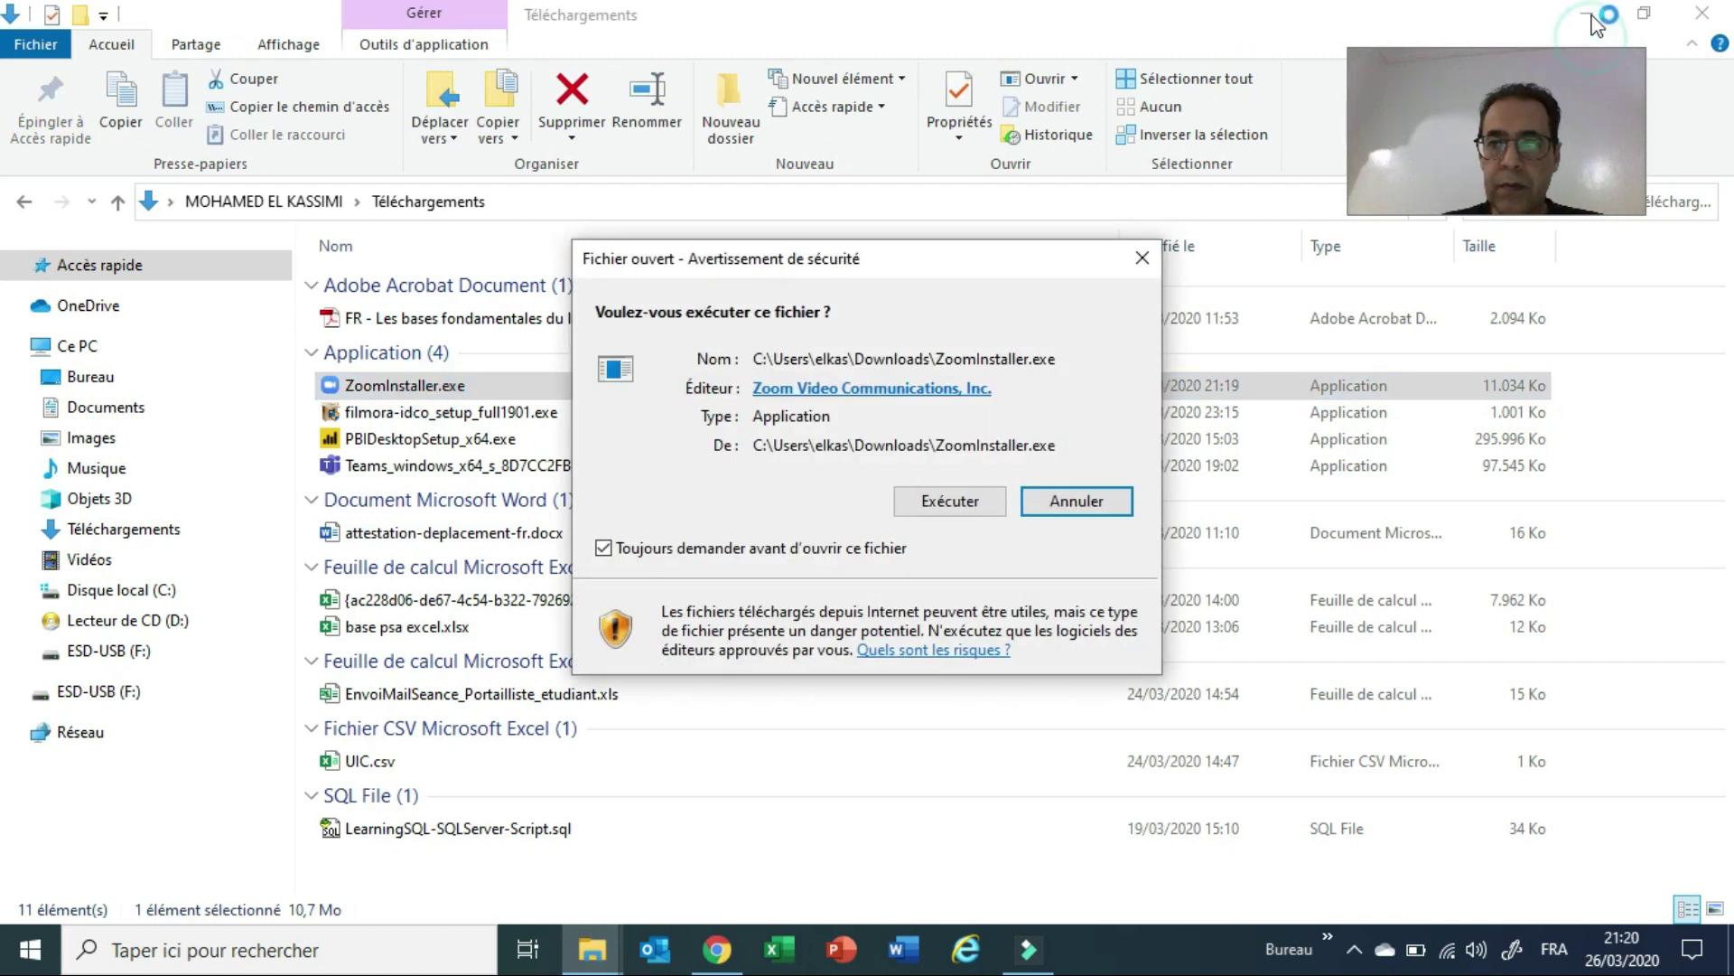
left_click(967, 500)
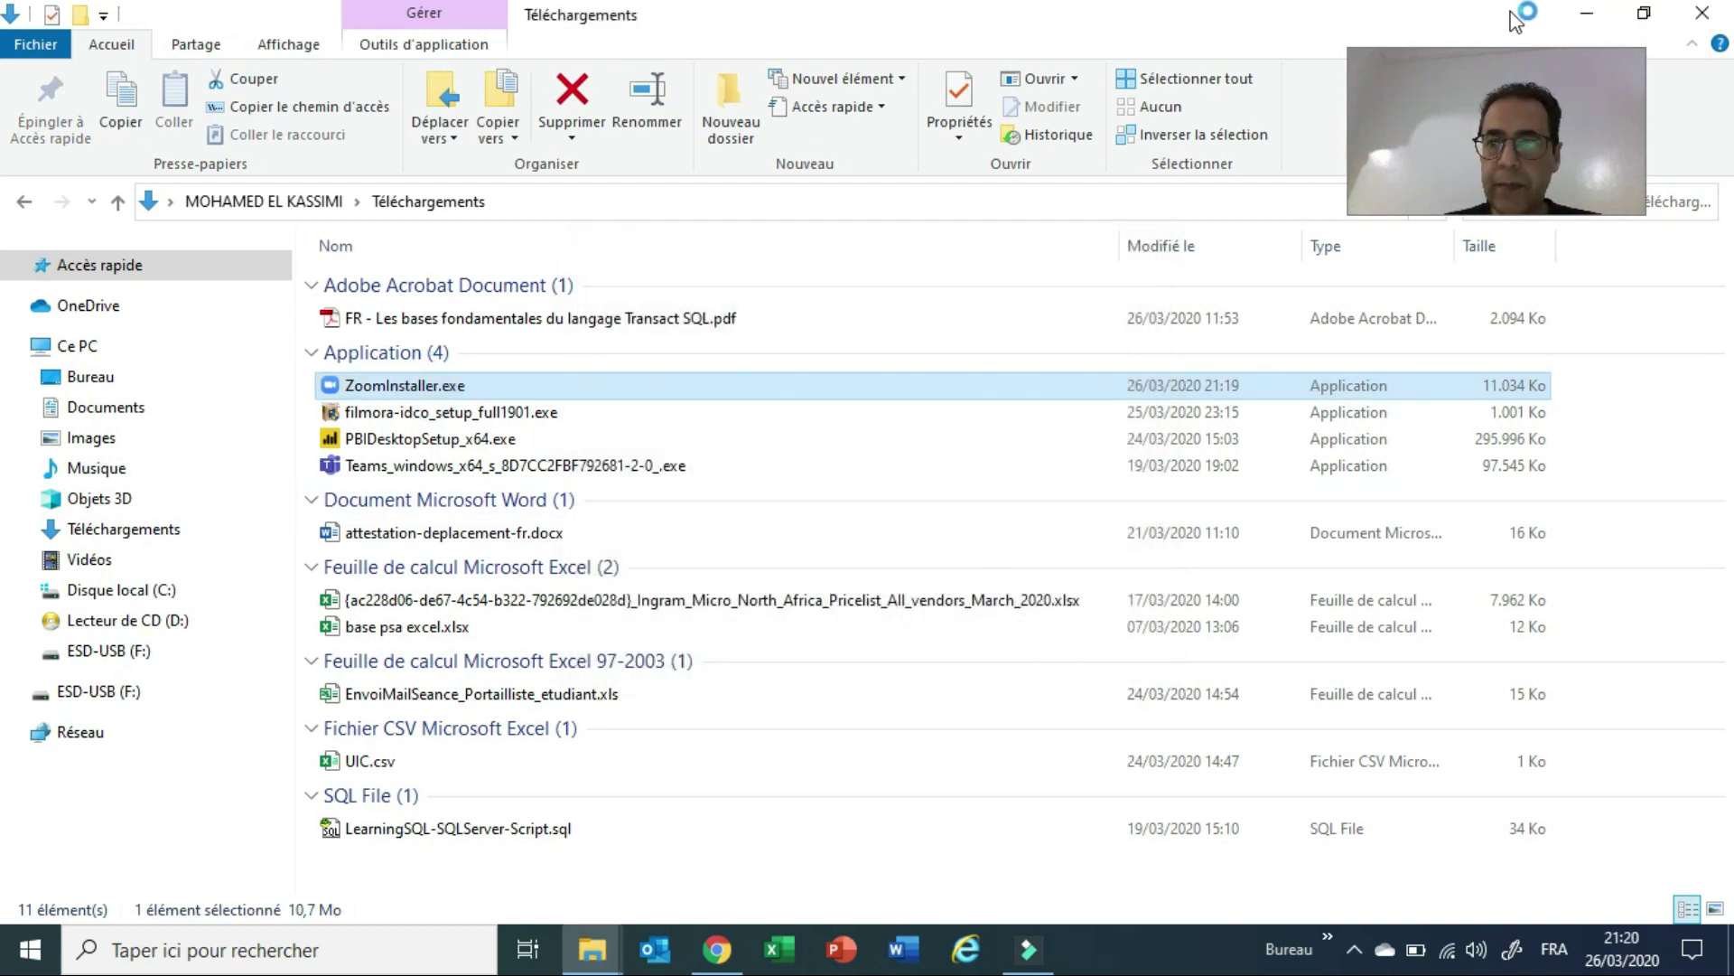
left_click(1587, 13)
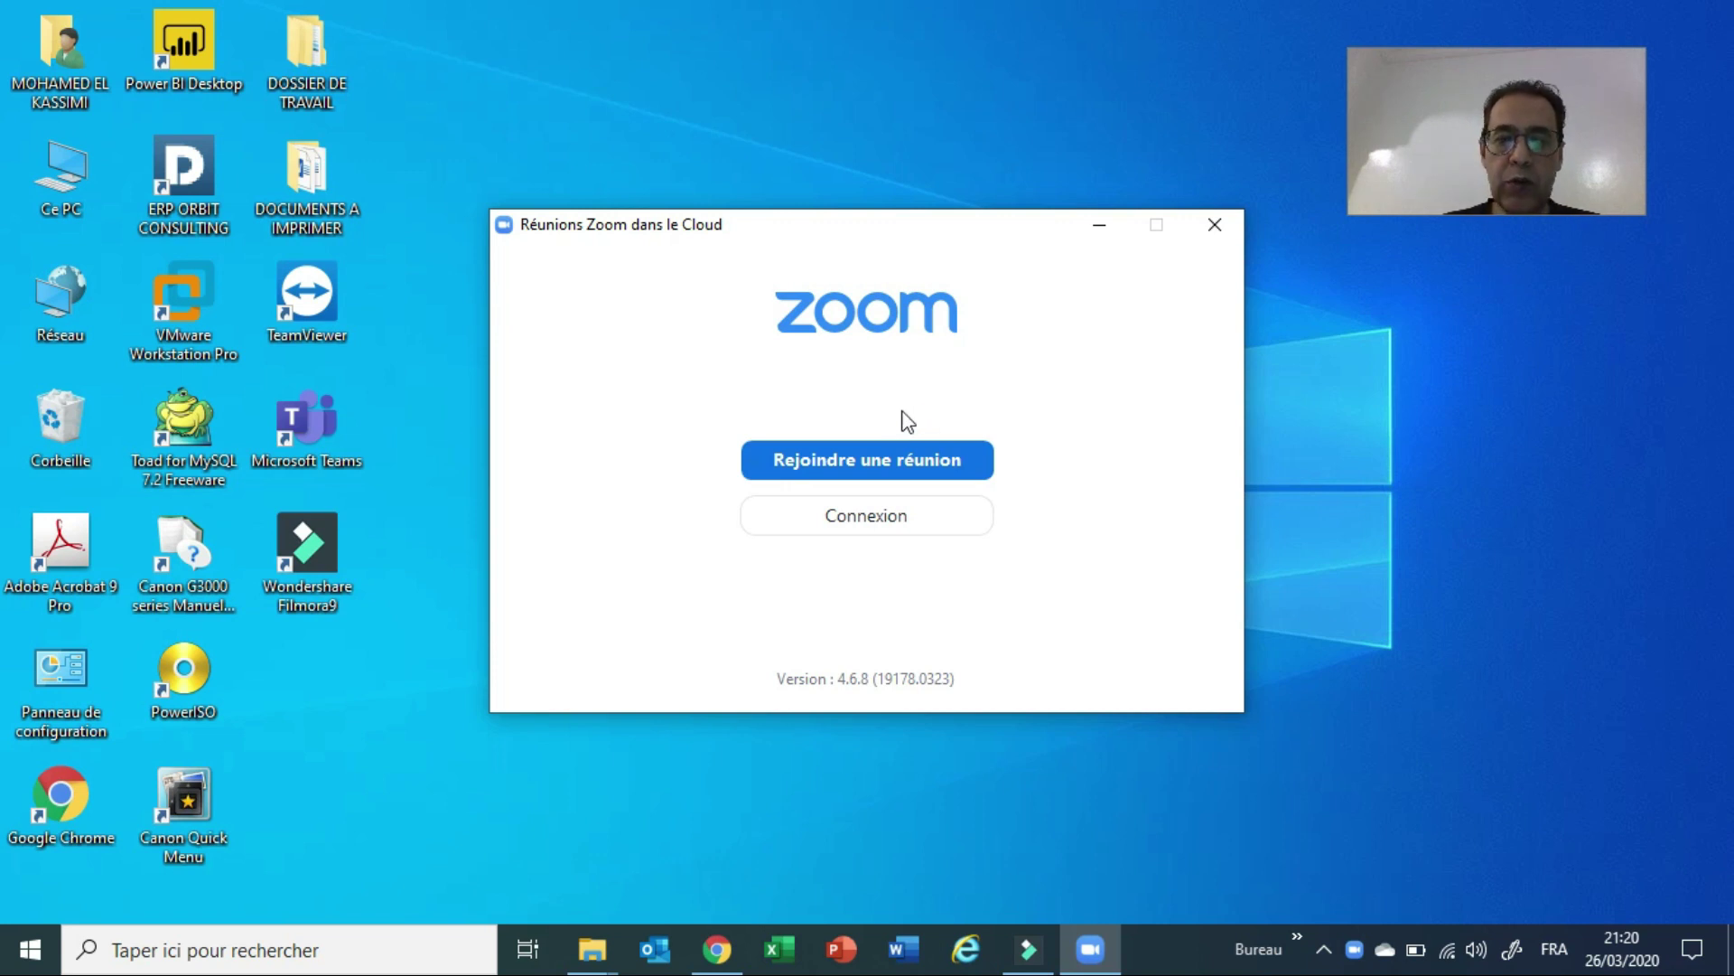
Step: Join a Zoom meeting by entering its meeting ID and keeping the prefilled participant name
left_click(867, 457)
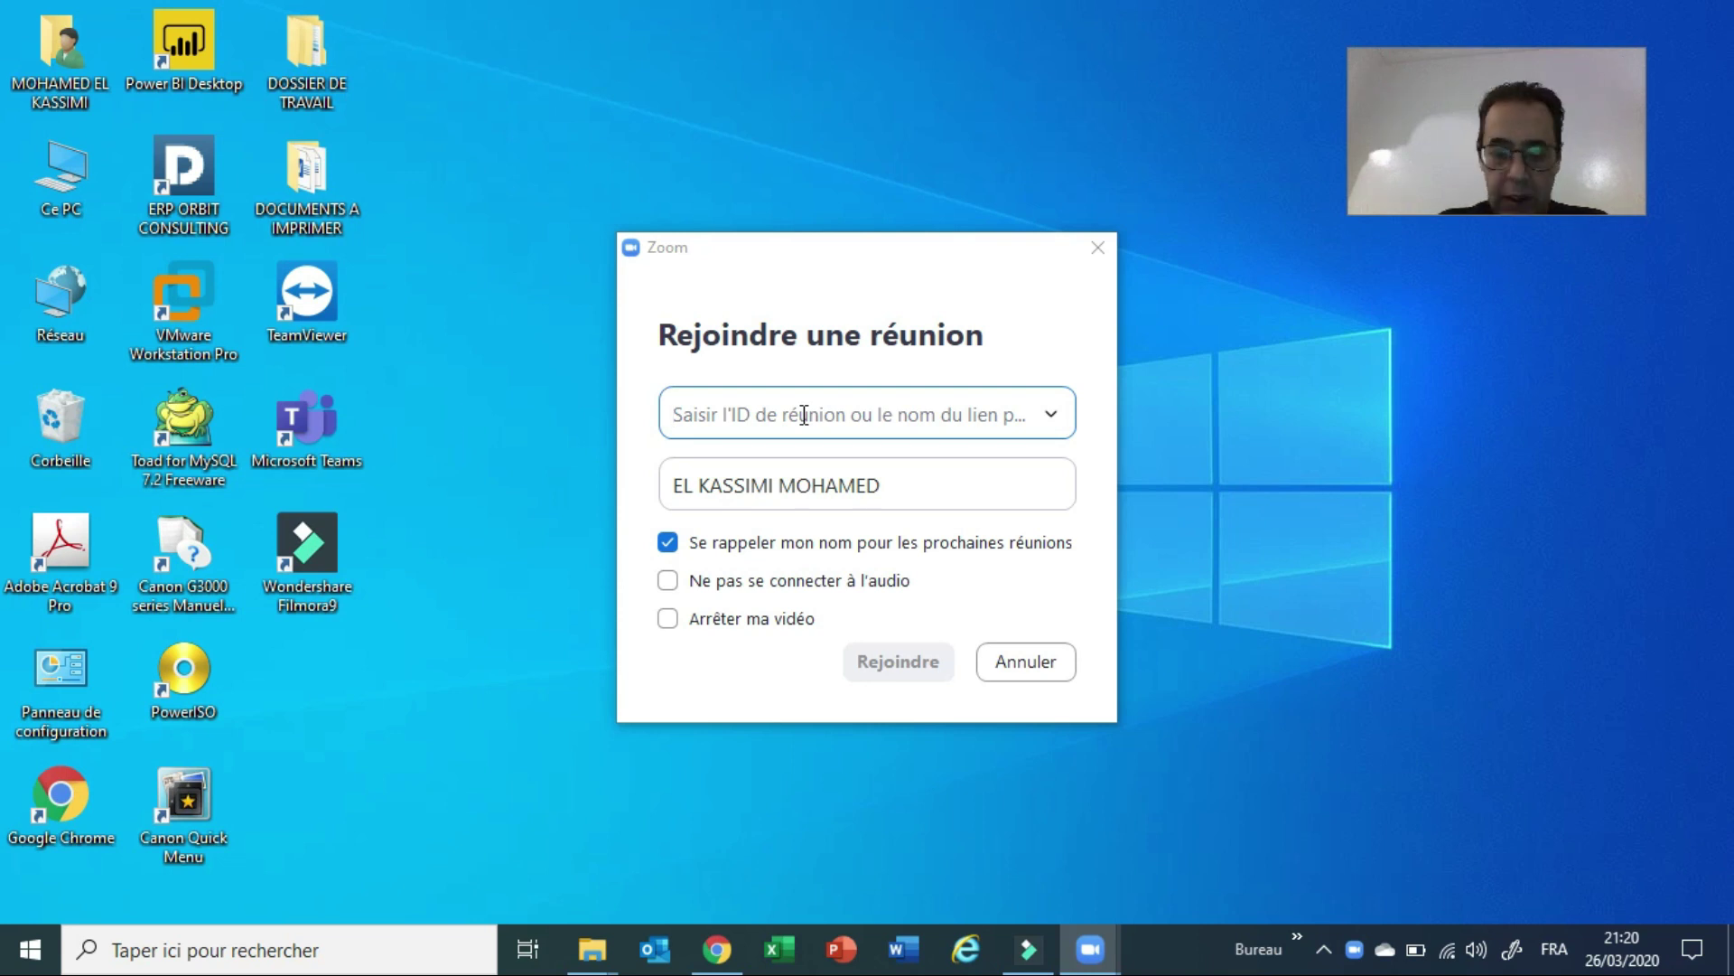
type("728-652")
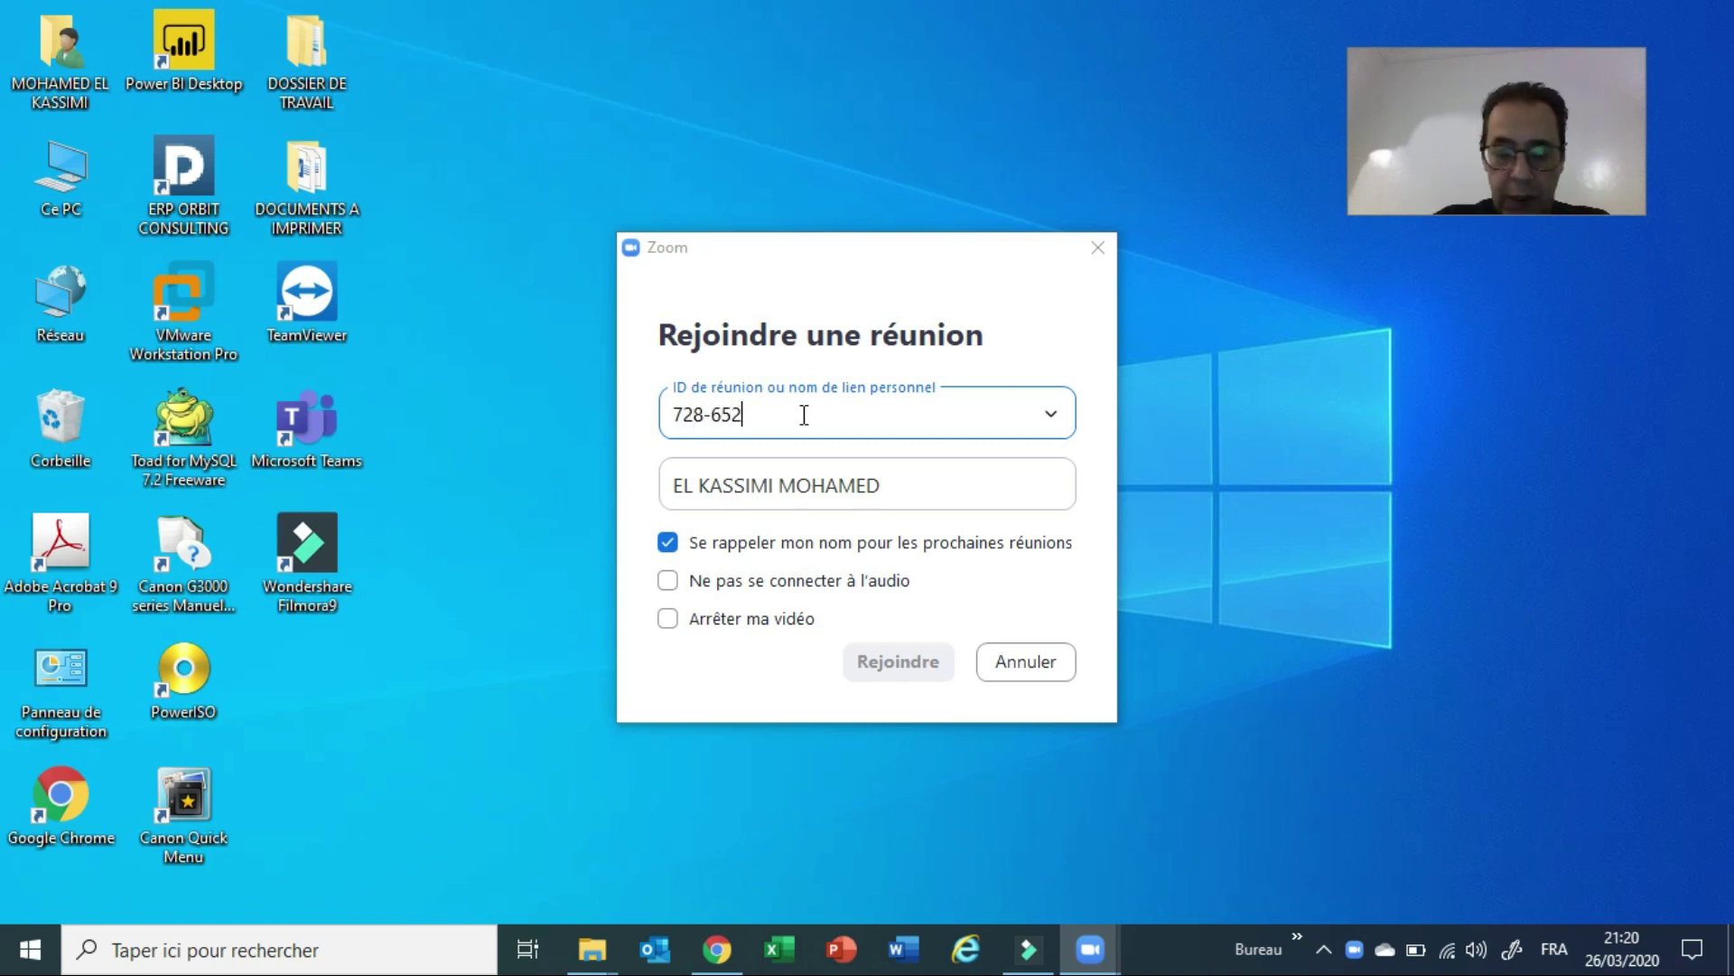
type("-32")
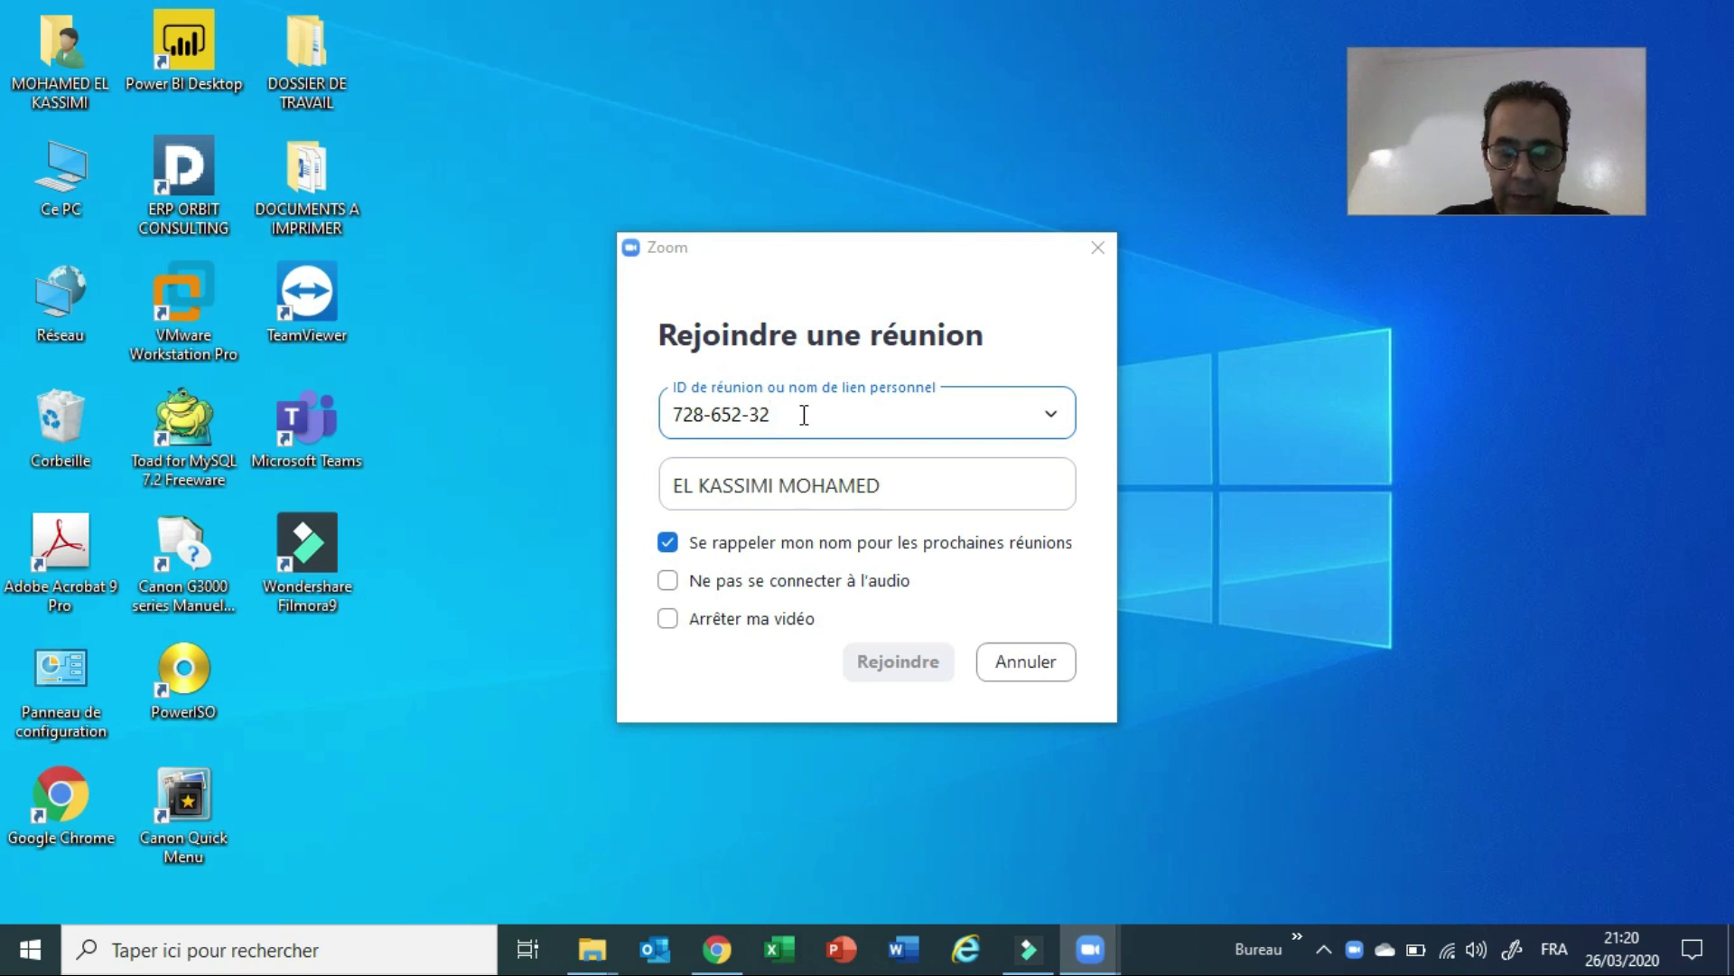
type("0")
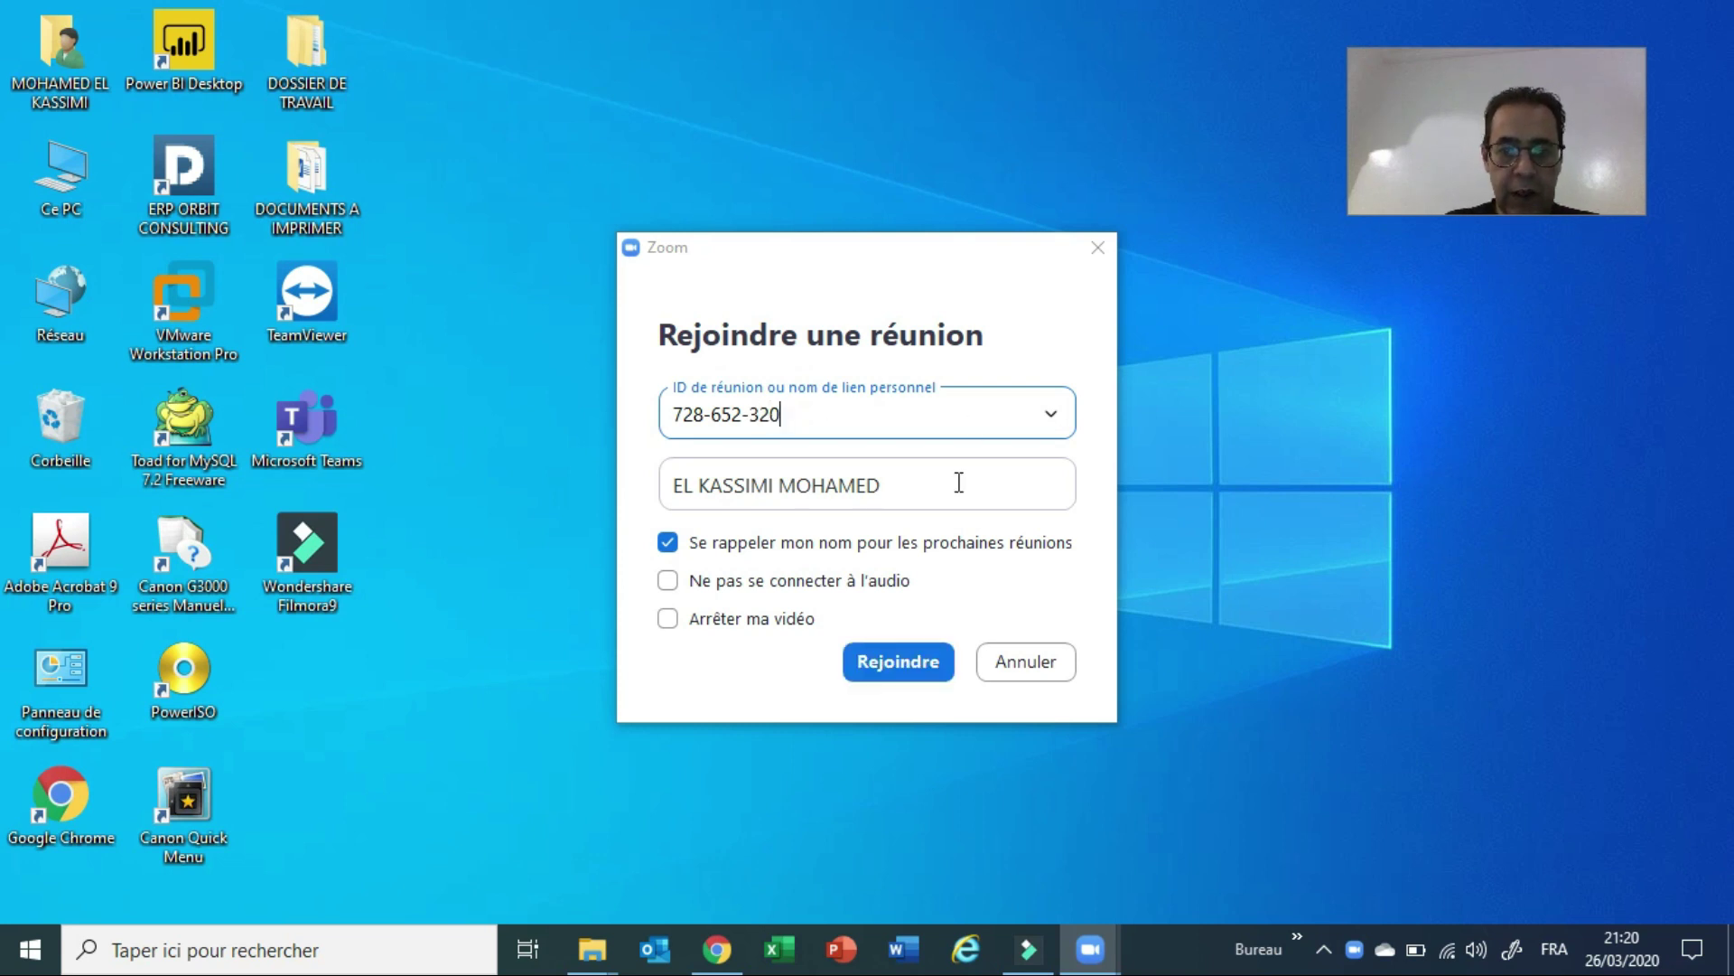
left_click(917, 662)
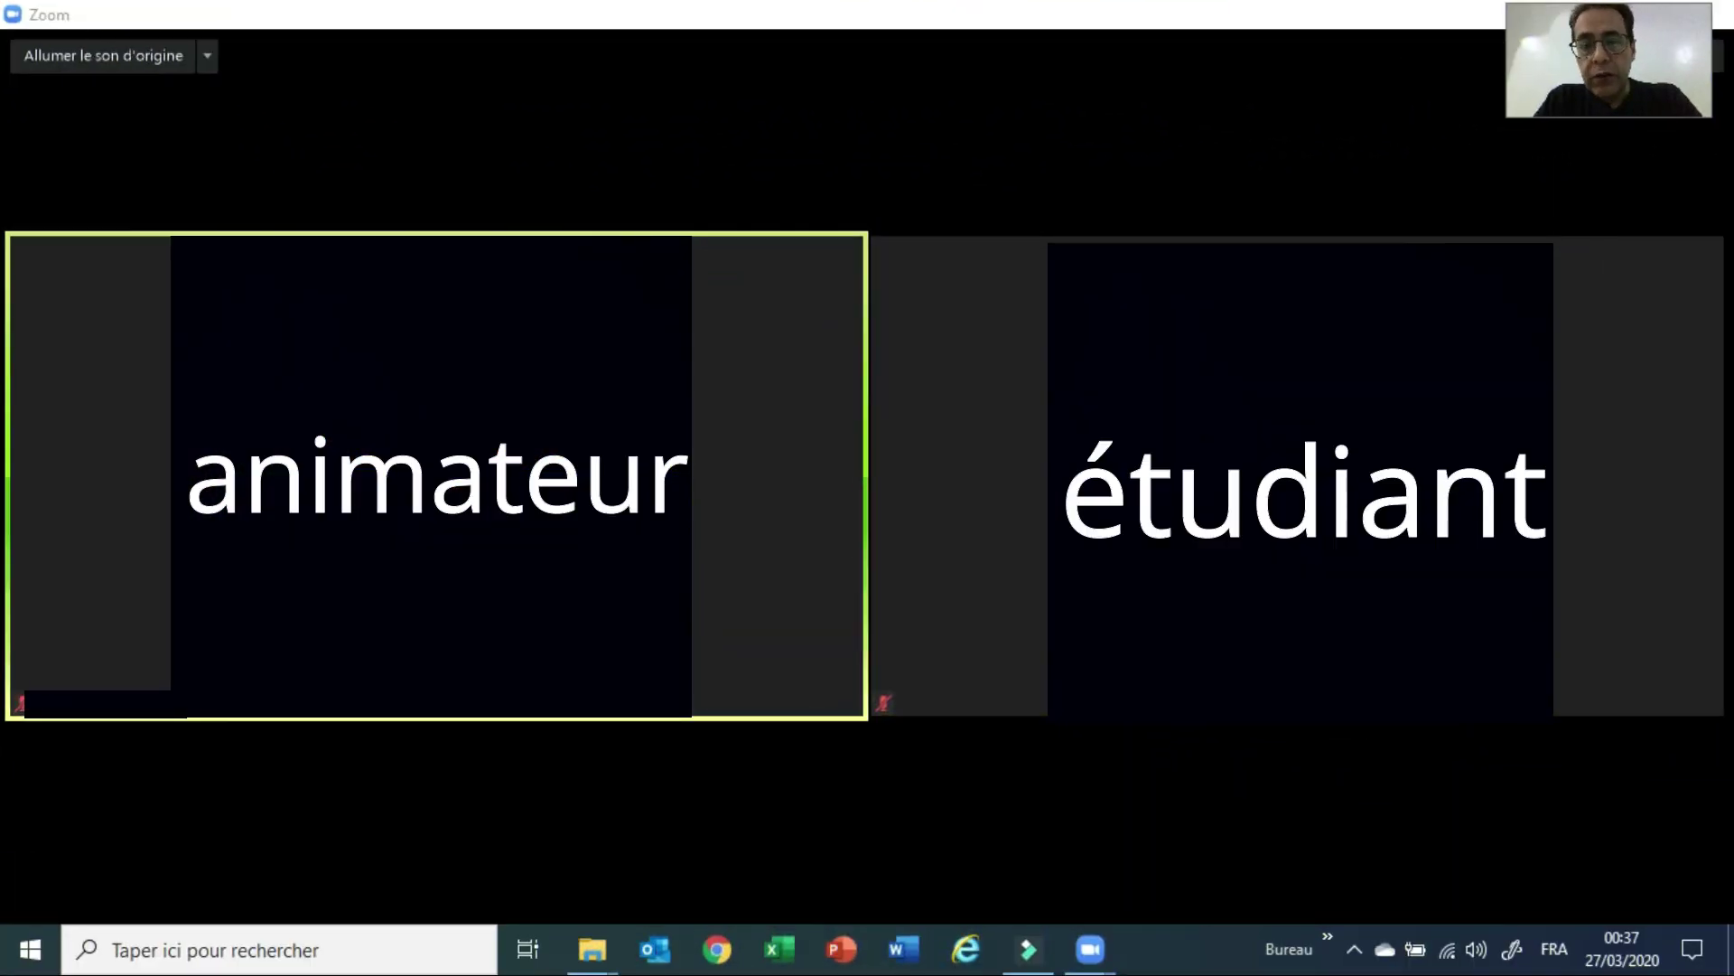
Step: Turn on the microphone in the meeting and mute it again
mouse_move(1320, 232)
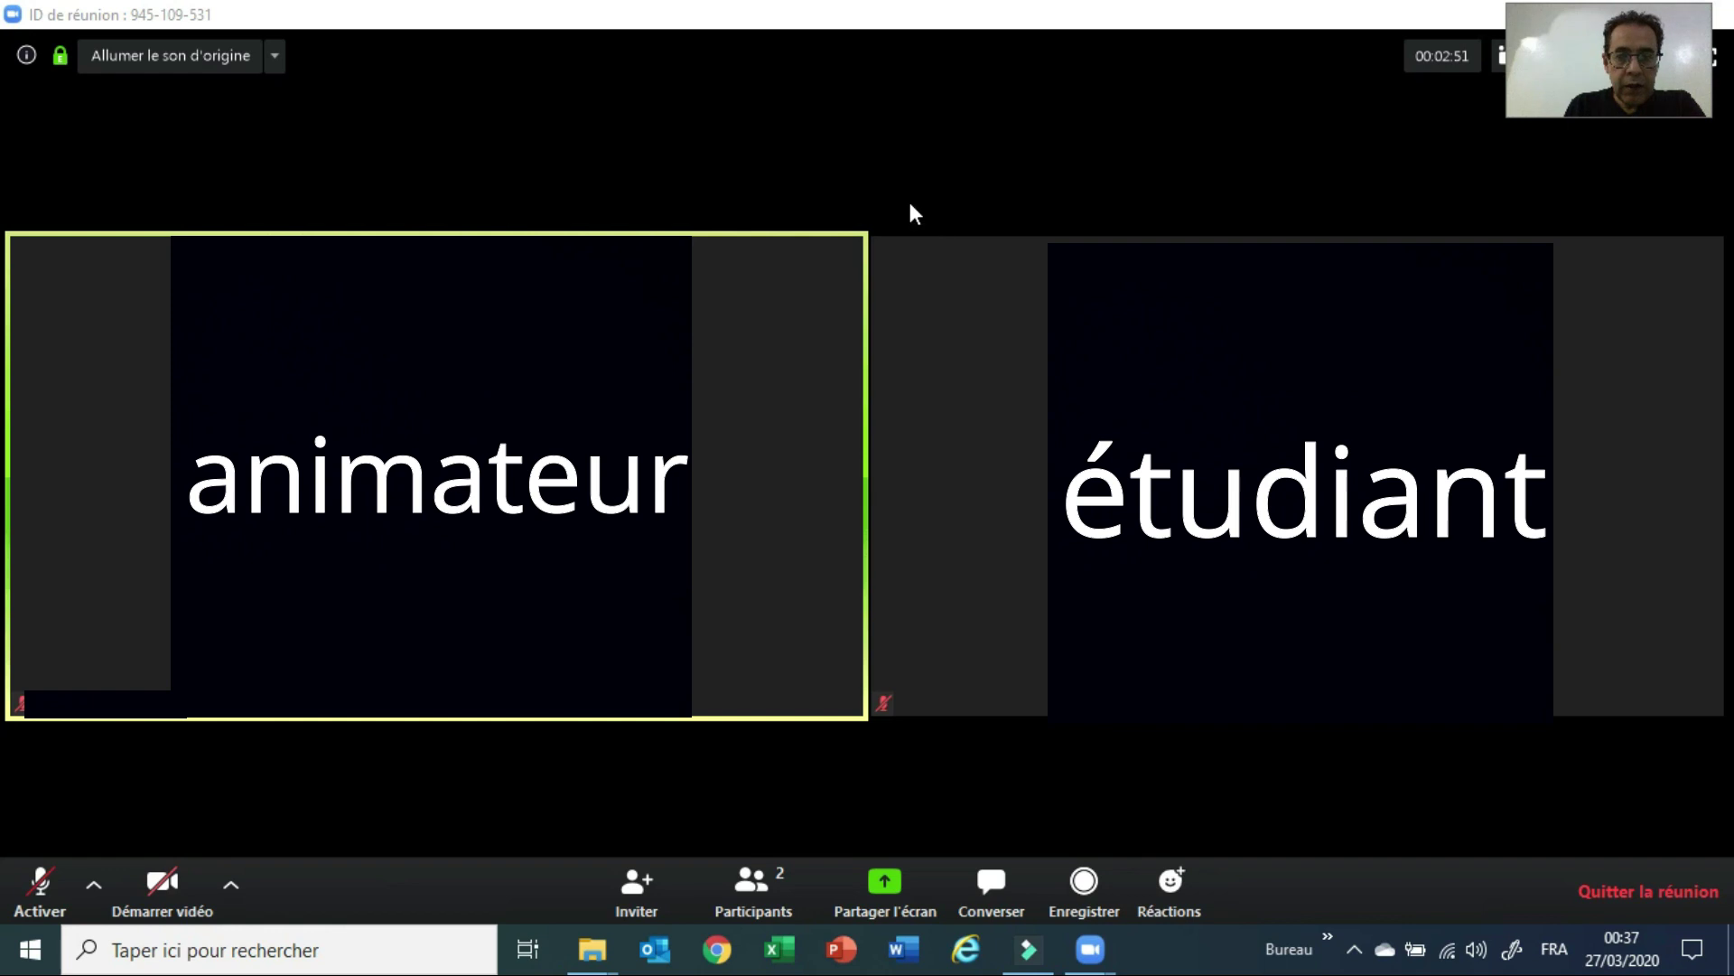
mouse_move(1034, 253)
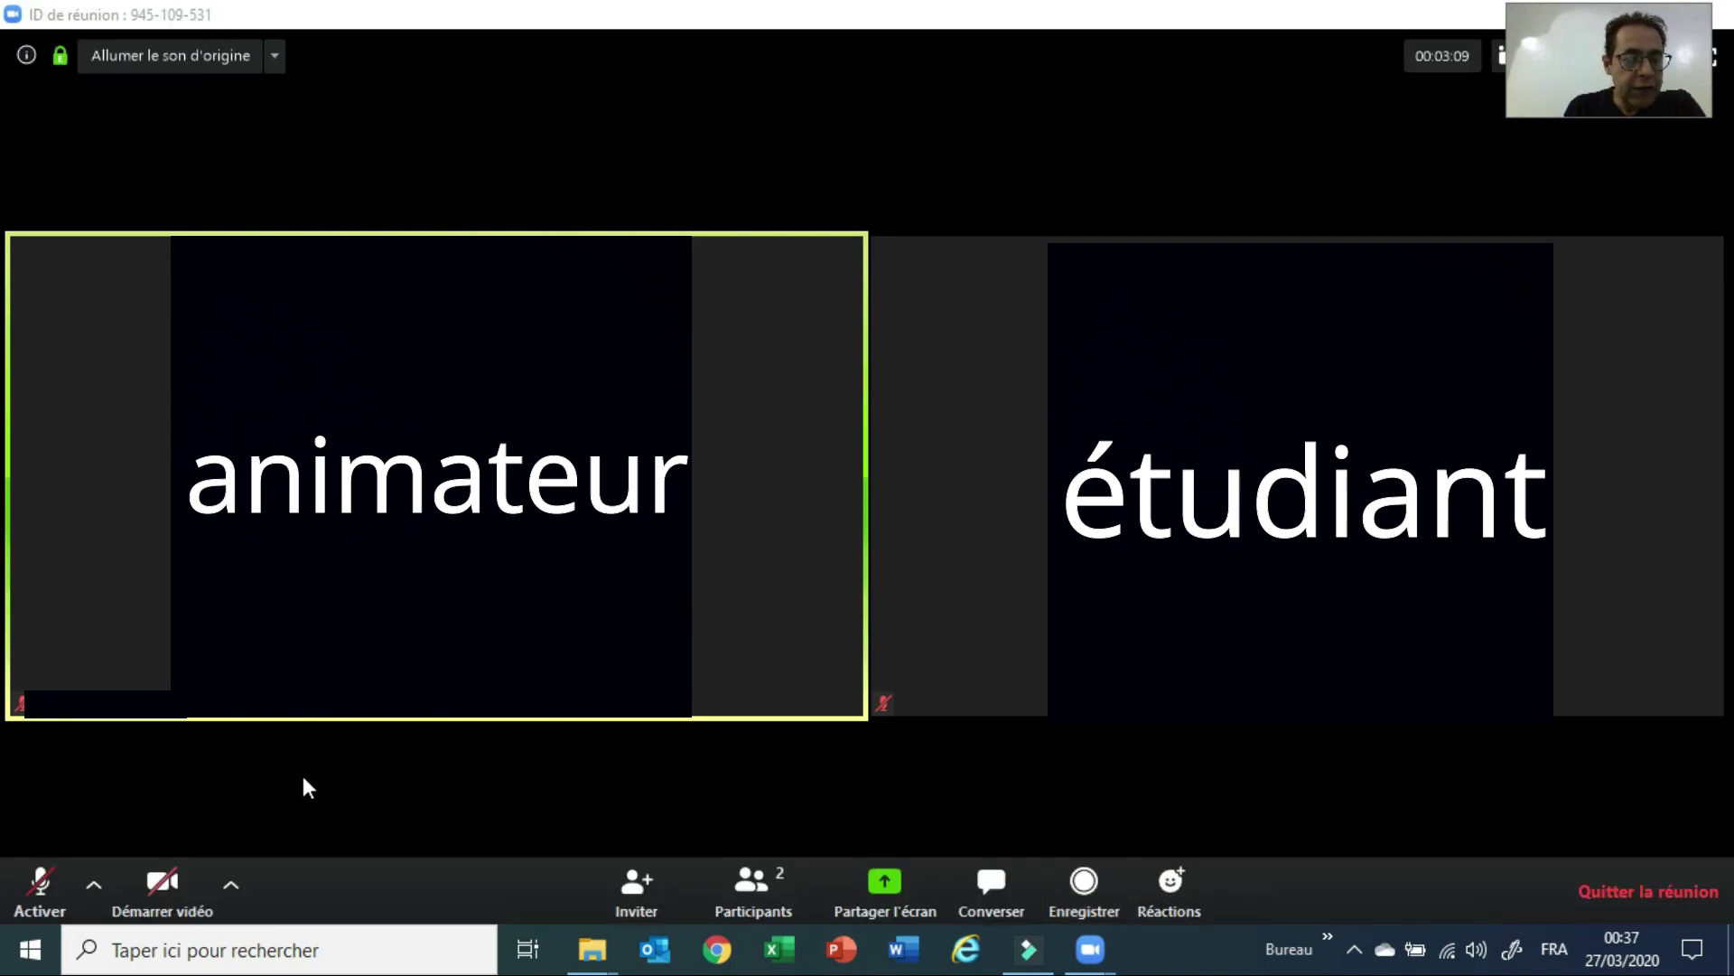
left_click(45, 898)
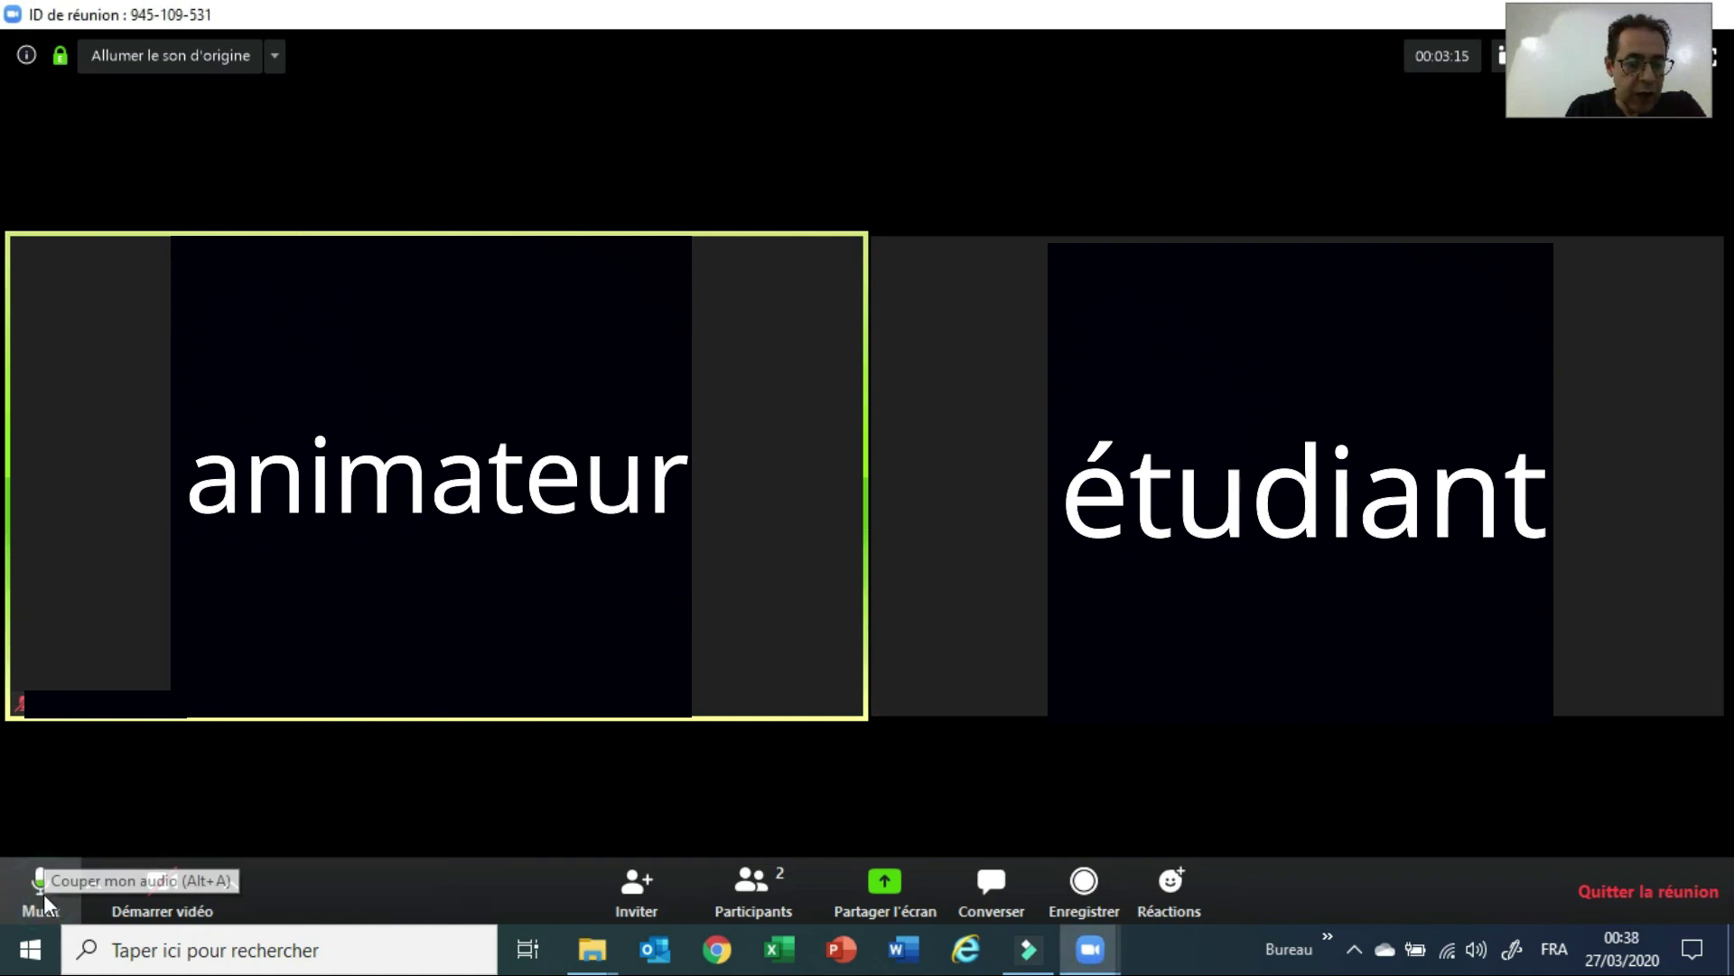
left_click(61, 904)
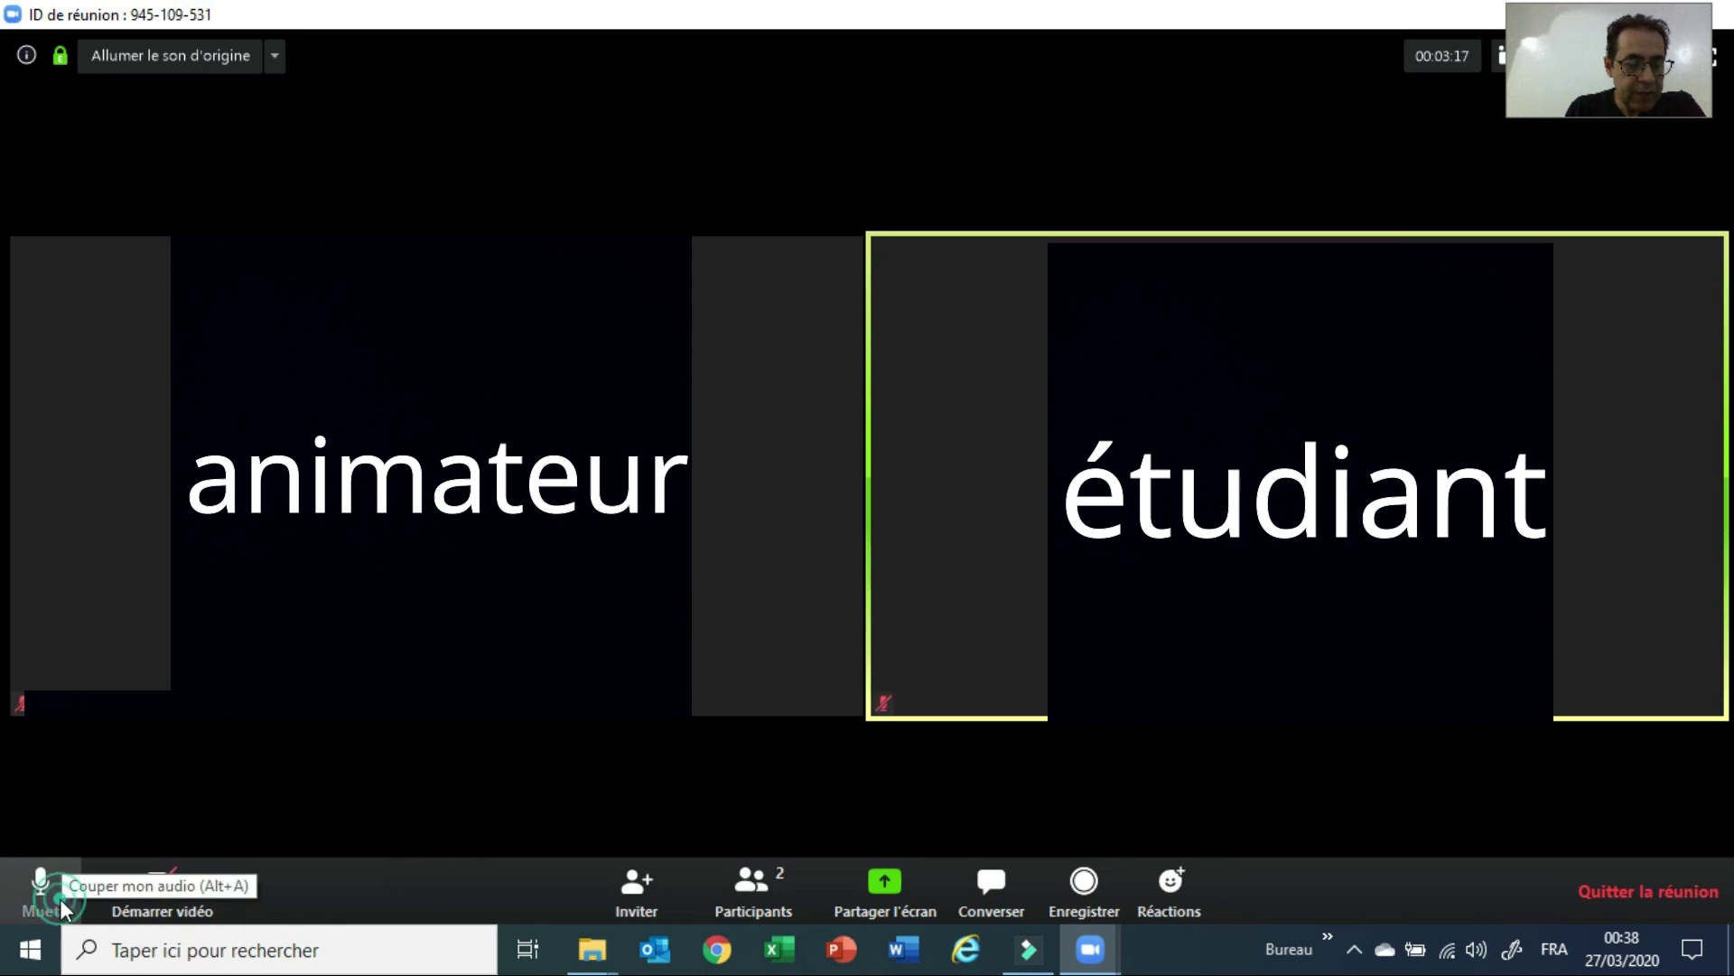
Step: Examine the meeting's audio device options and its camera options without changing them
left_click(94, 896)
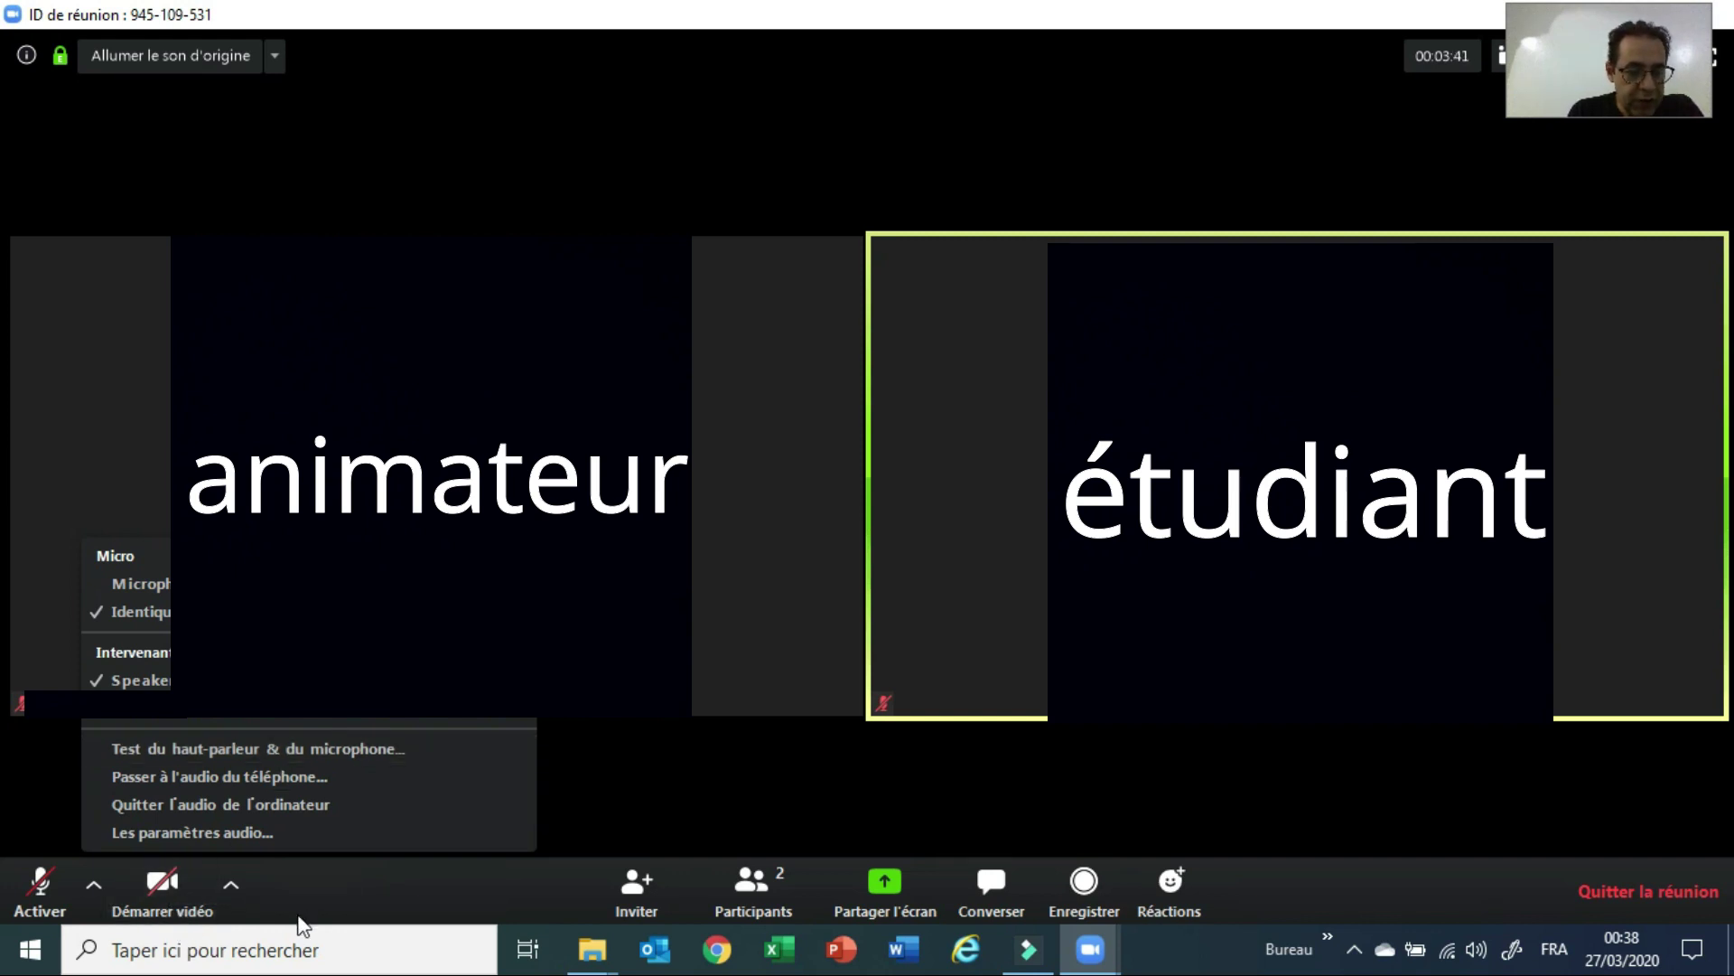
left_click(298, 912)
left_click(233, 889)
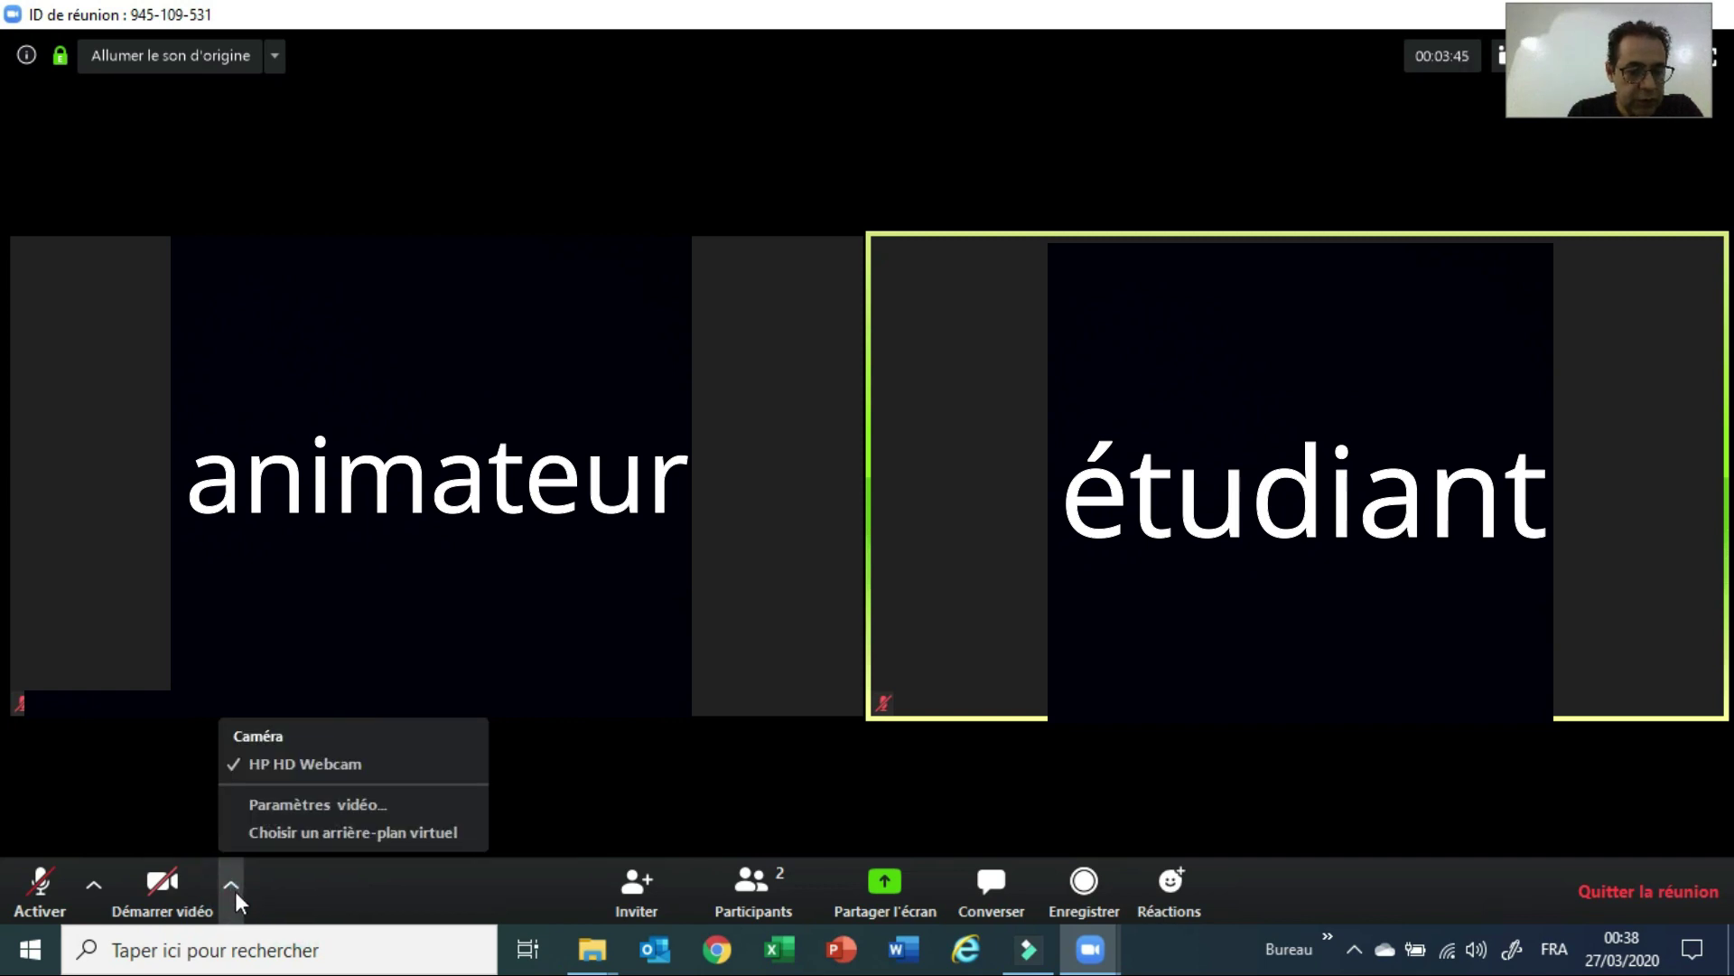
left_click(154, 818)
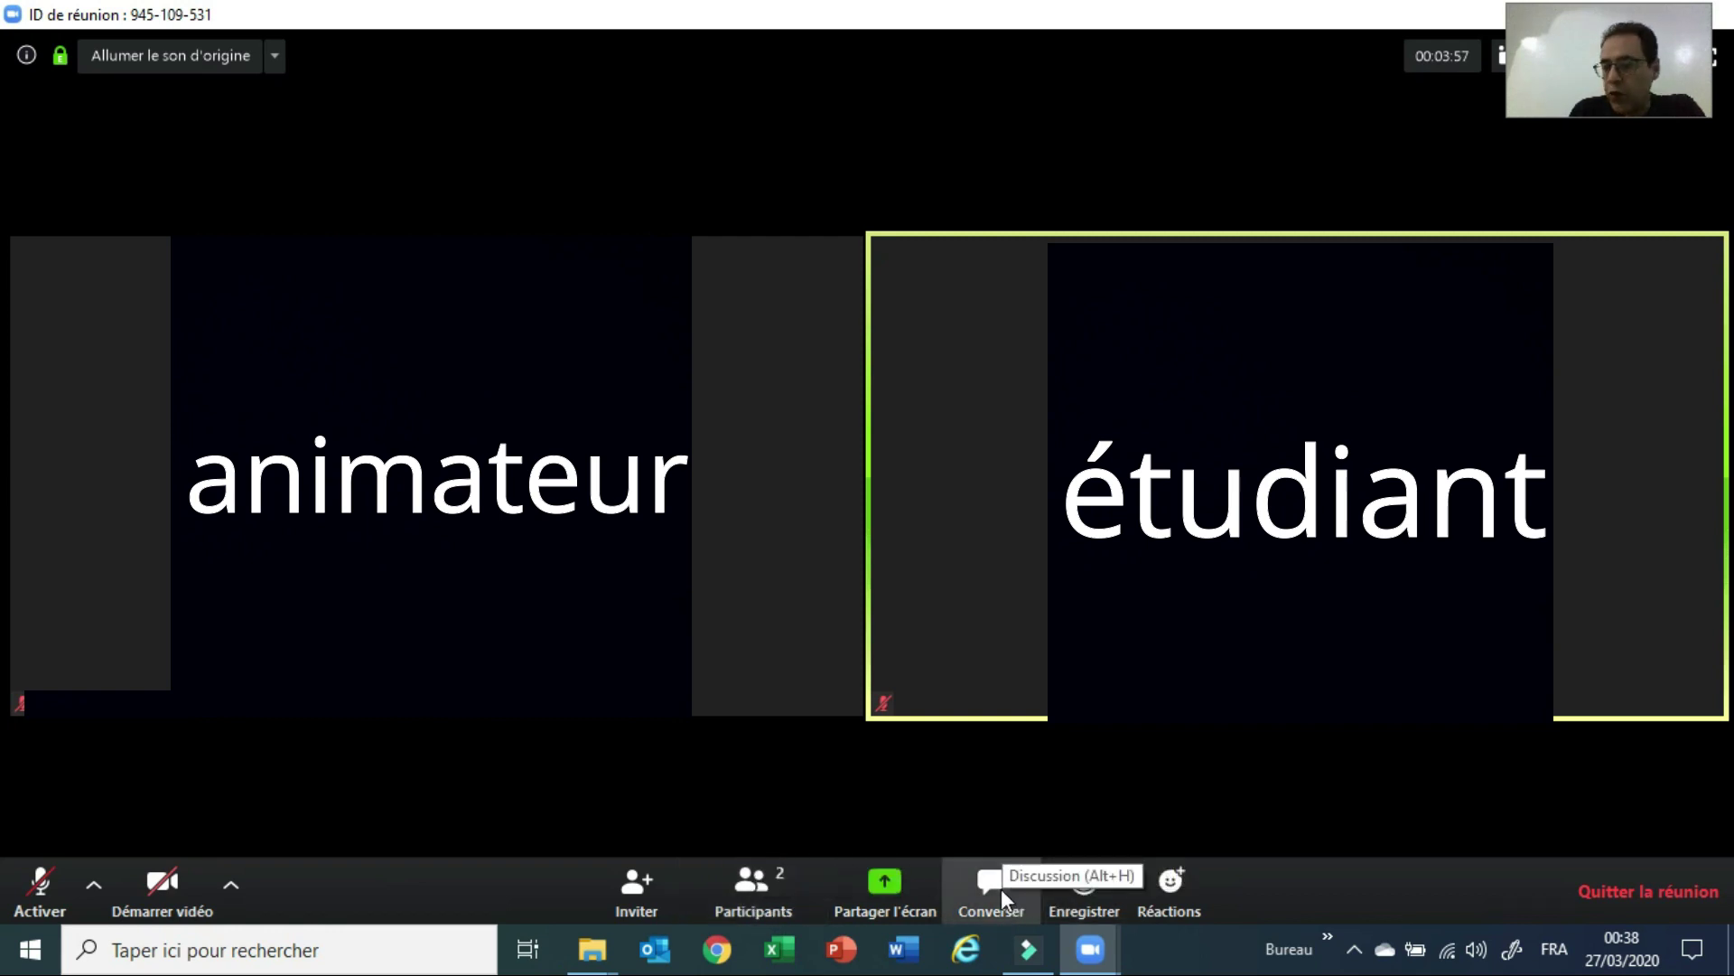
Step: Send the chat message "bonsoir tout le monde" to everyone in the meeting
left_click(1001, 889)
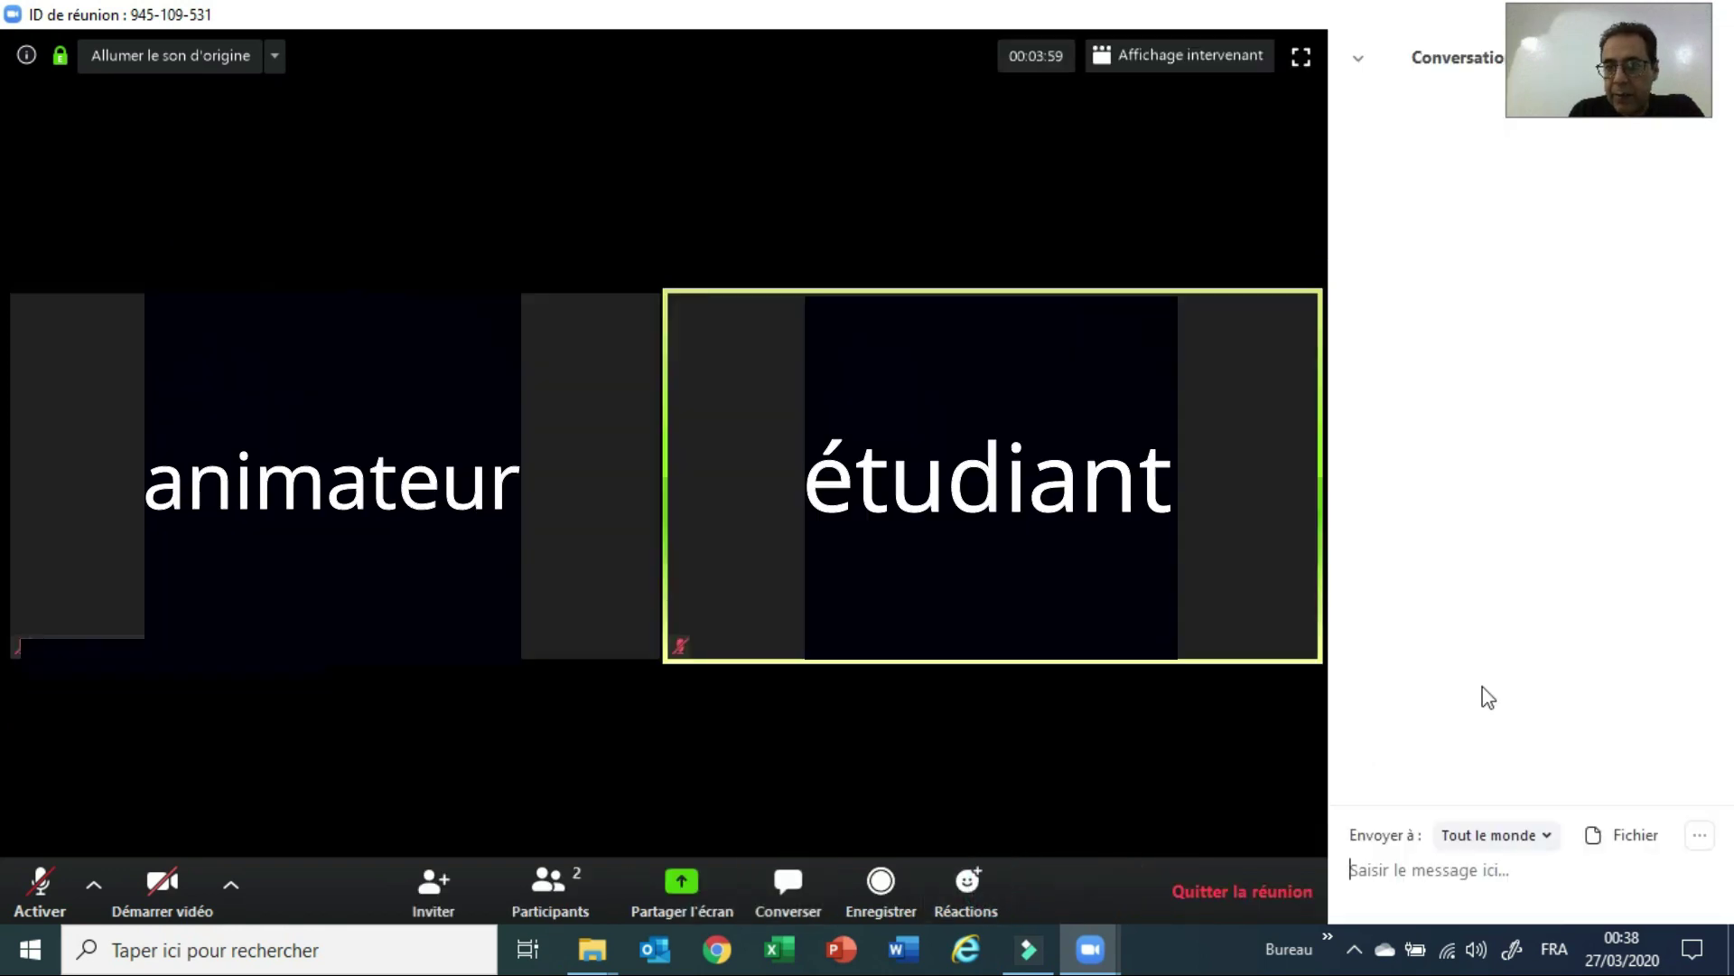
left_click(1446, 863)
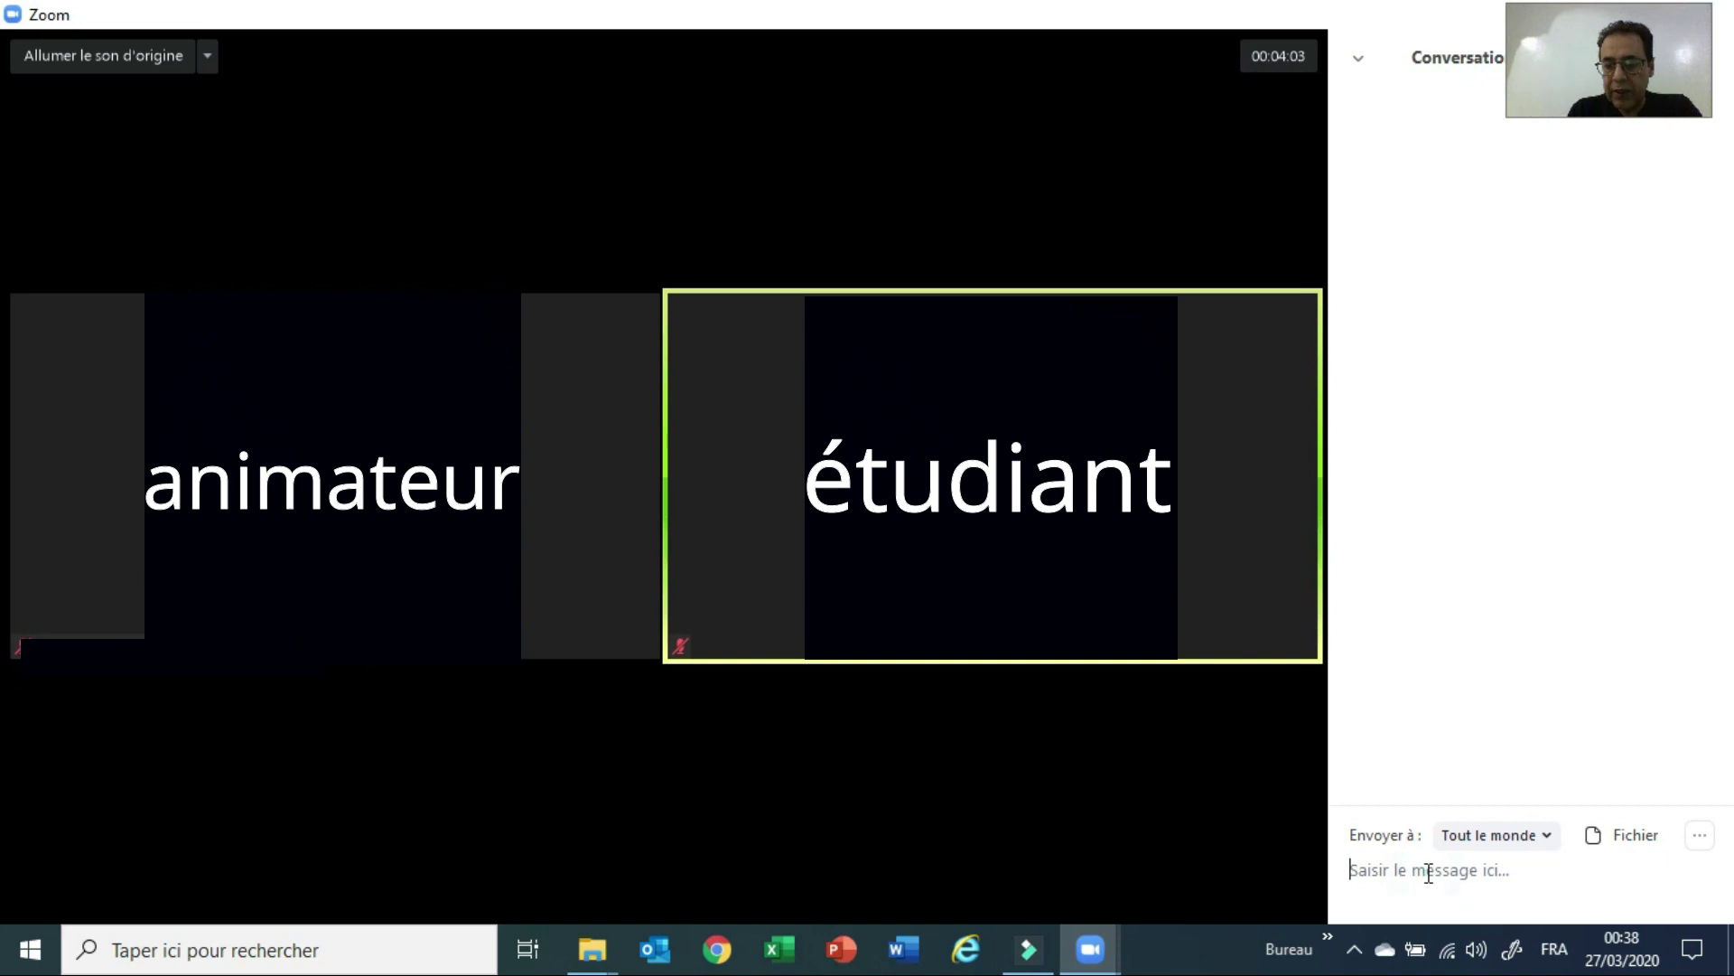
type("bonsoi")
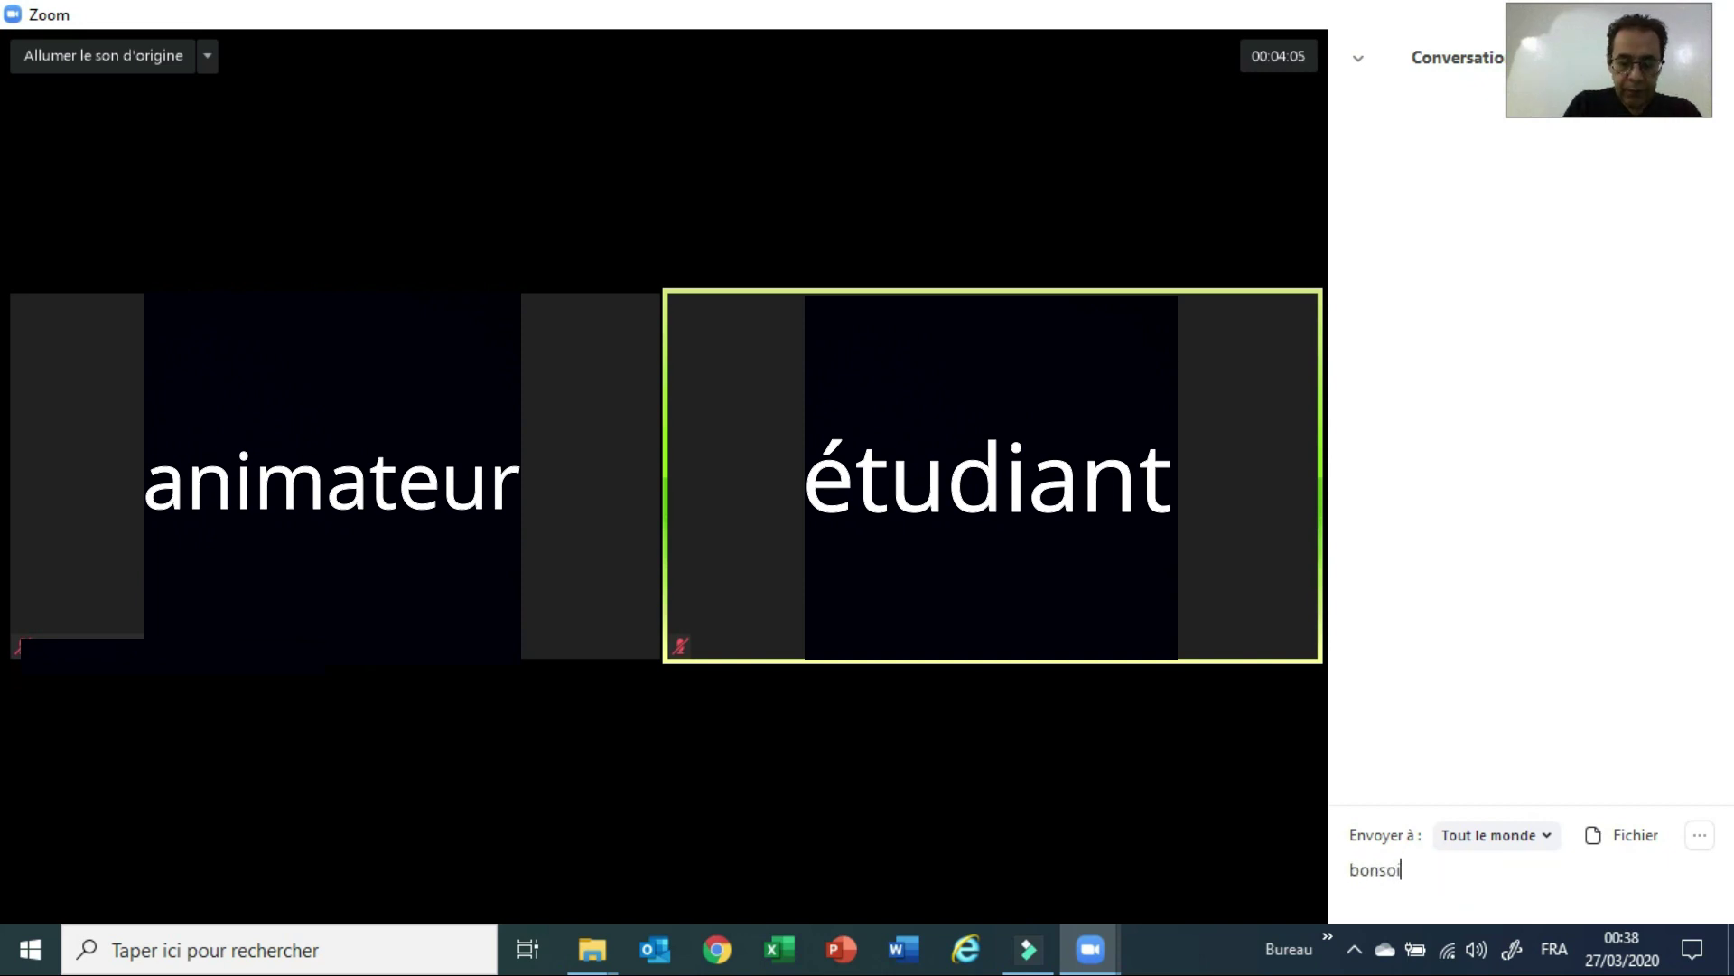
type("r tout ")
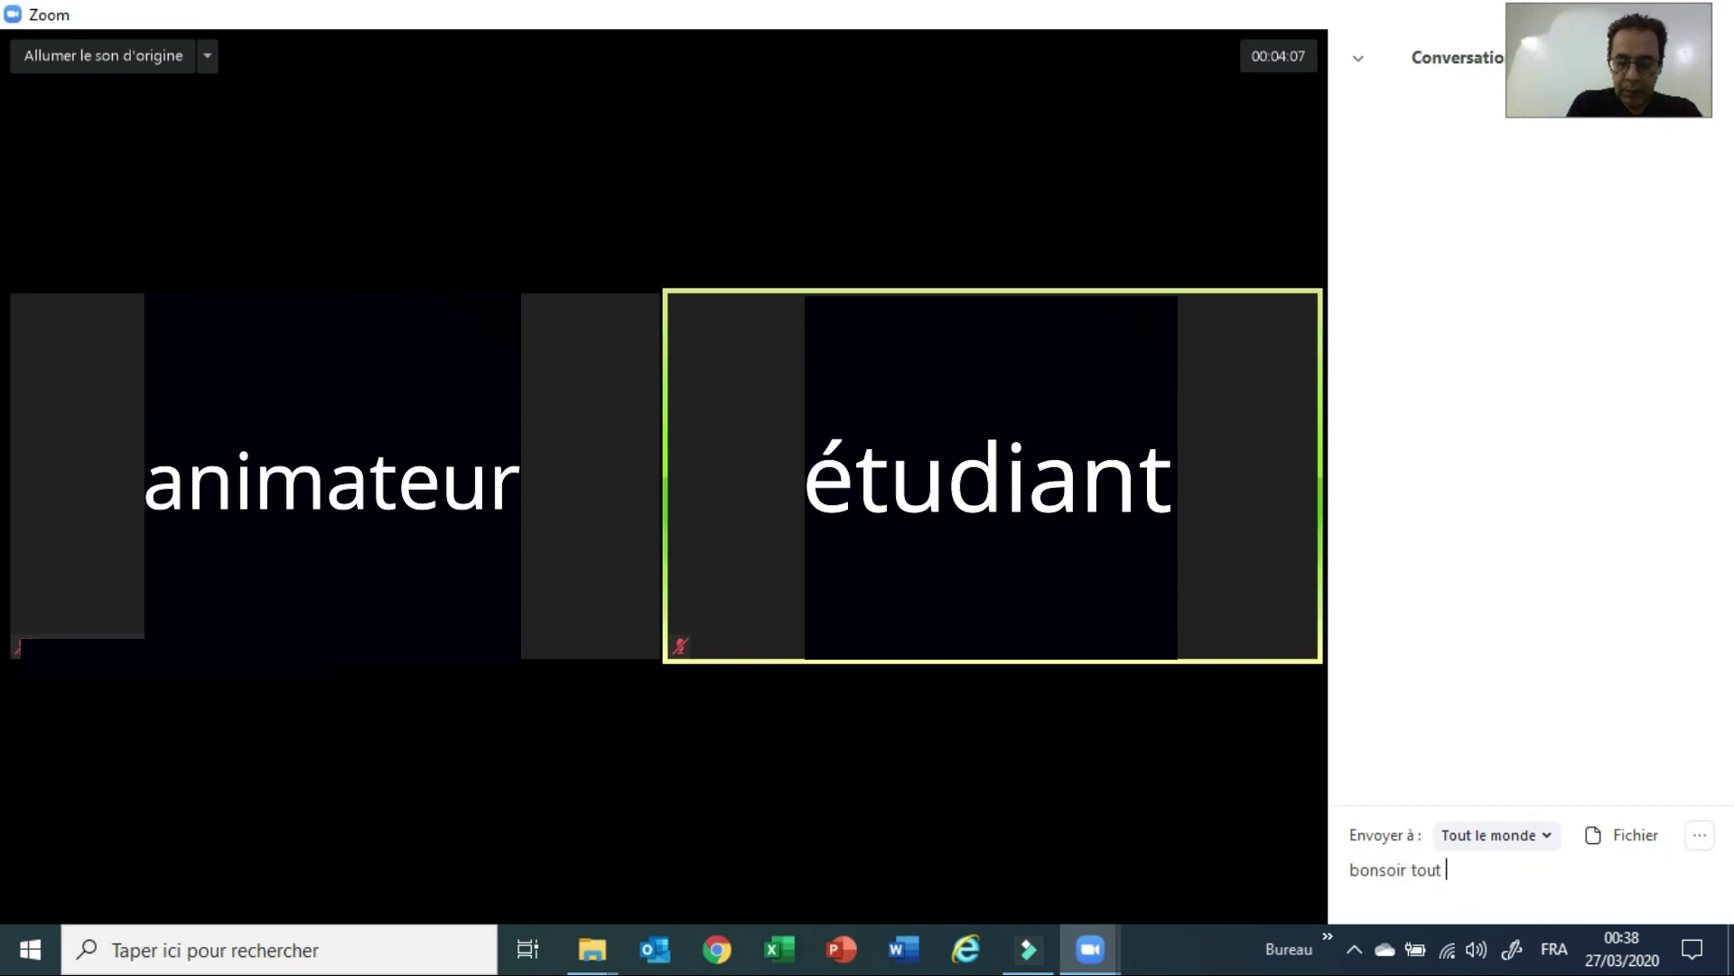
type("le monde")
key("Return")
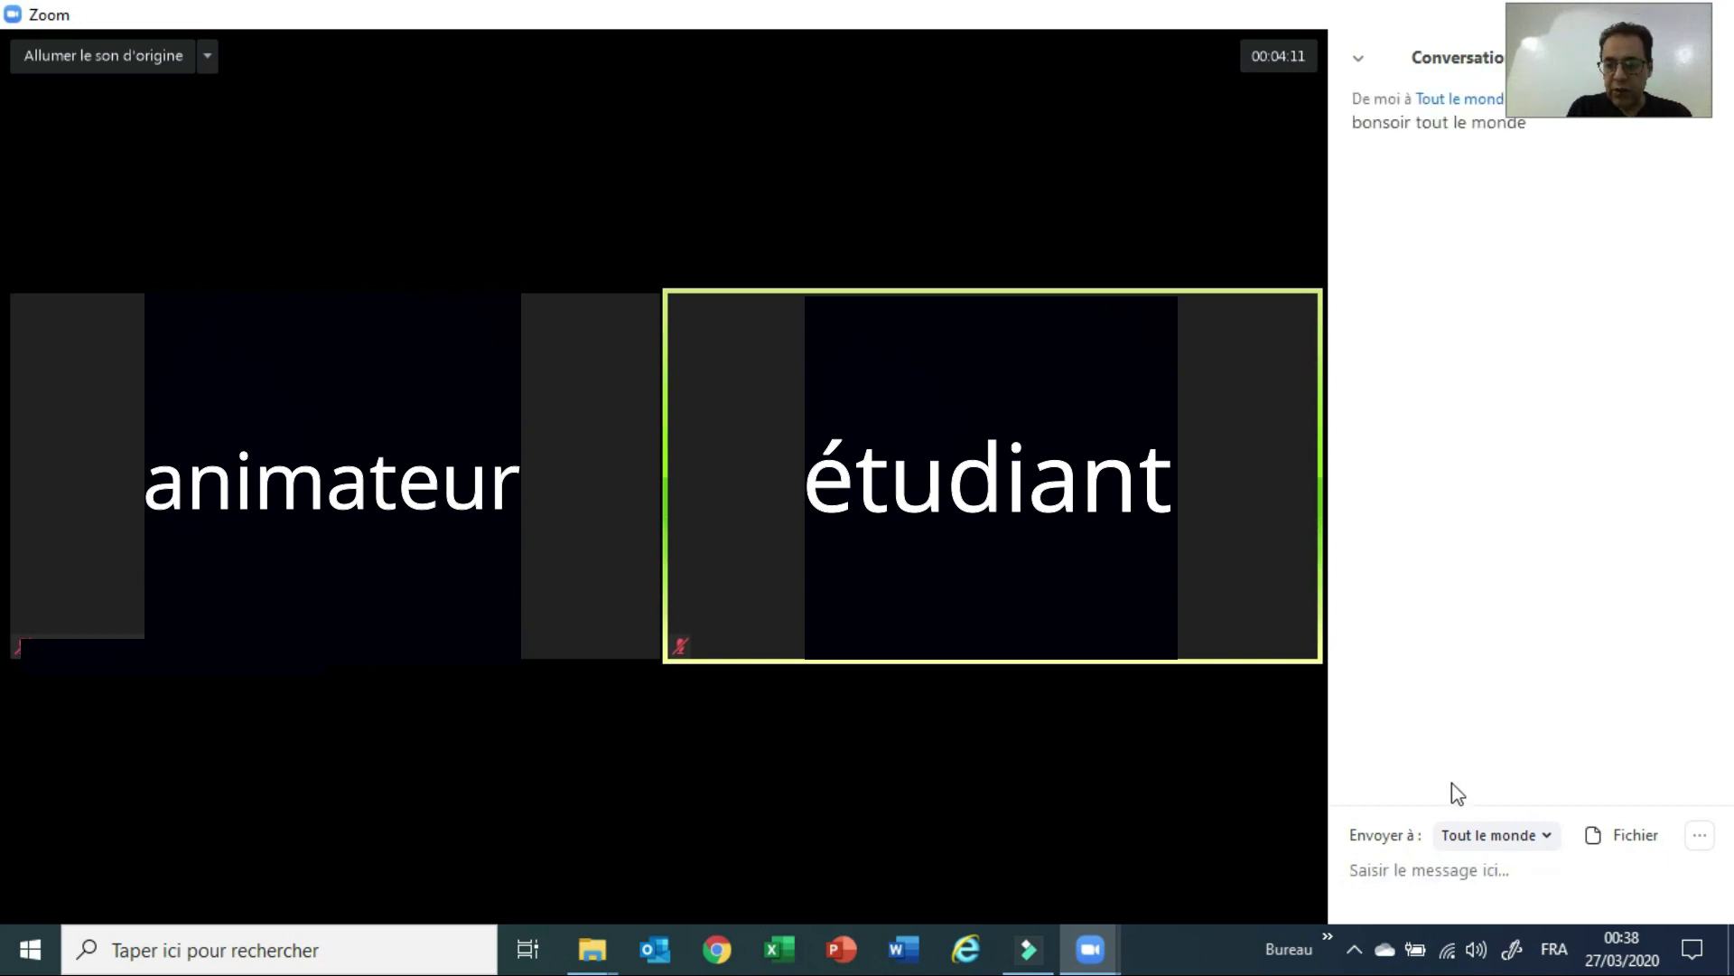
mouse_move(1019, 788)
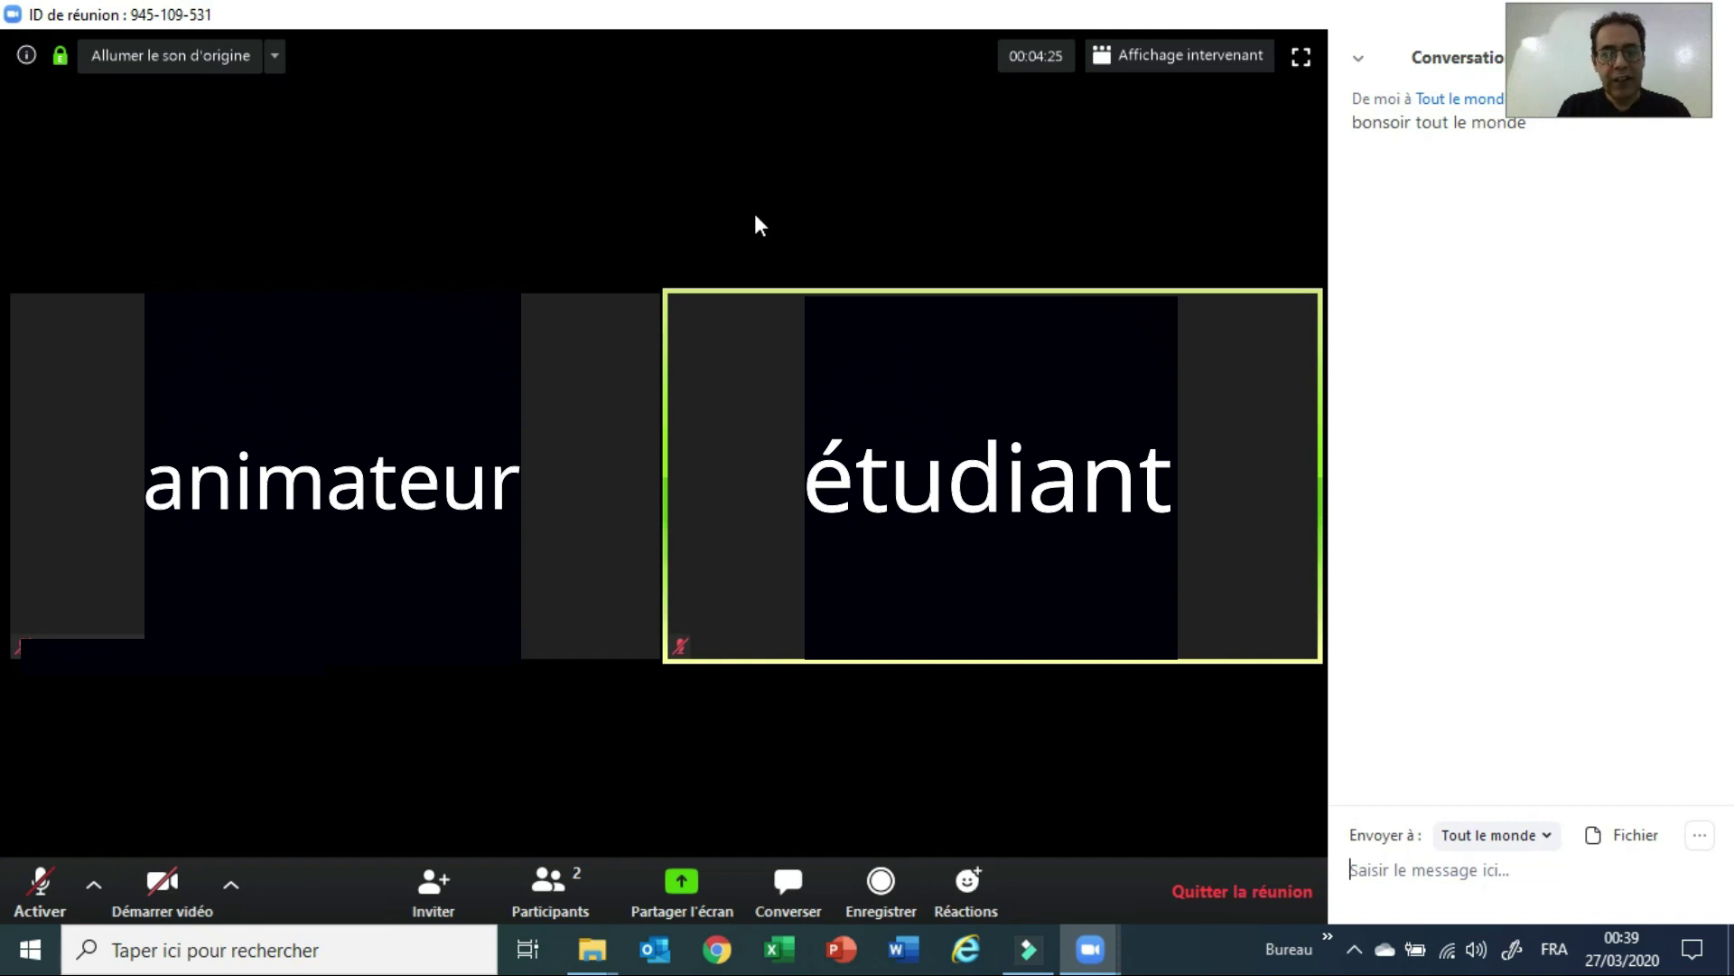
mouse_move(772, 210)
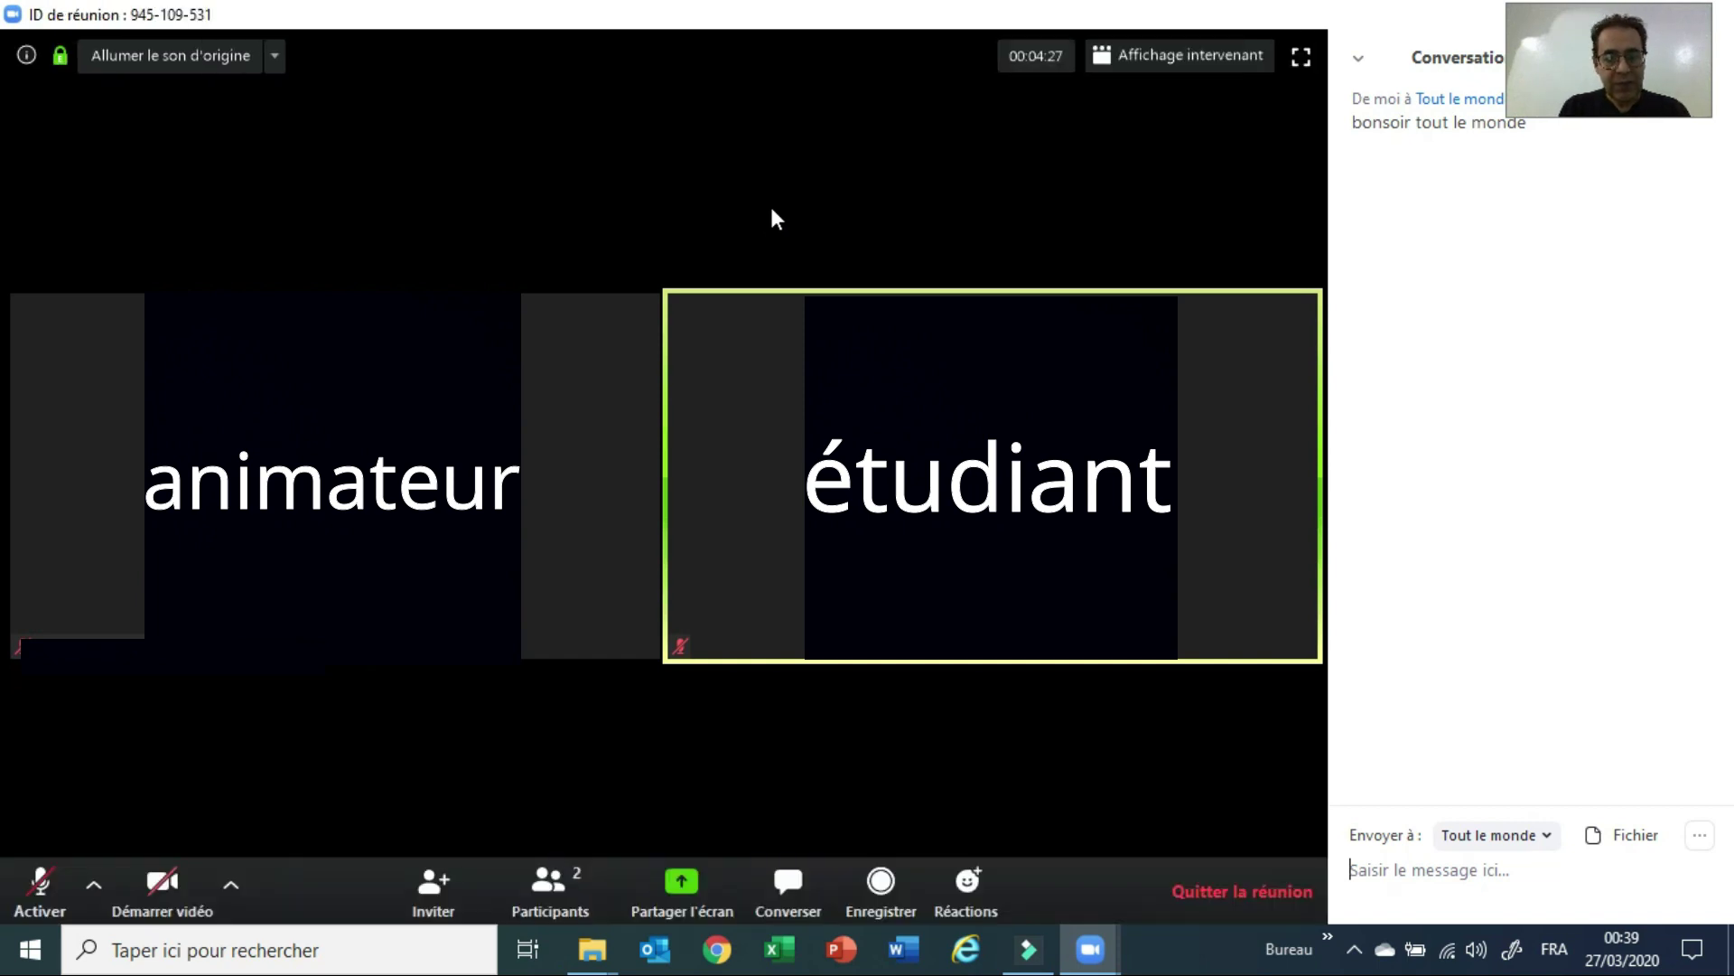